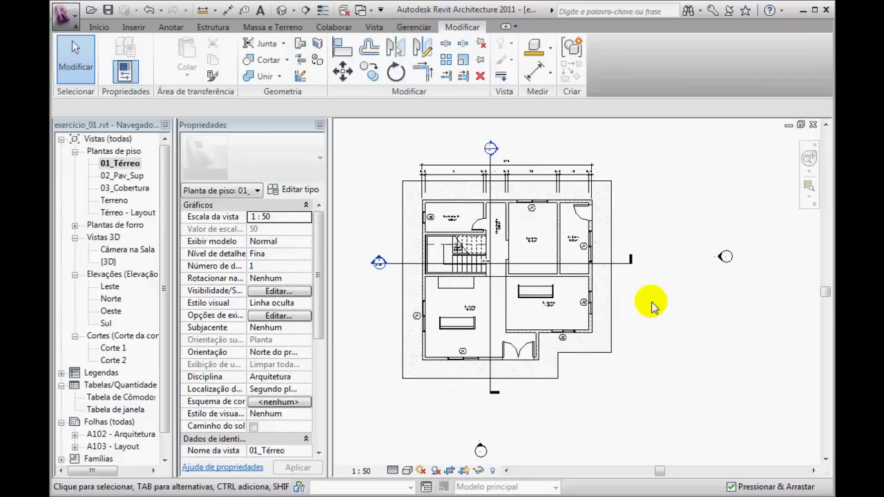
Draw a horizontal wall about 3.9 m long in the empty area east of the house plan
{"action": "left_click", "coordinate": [99, 27]}
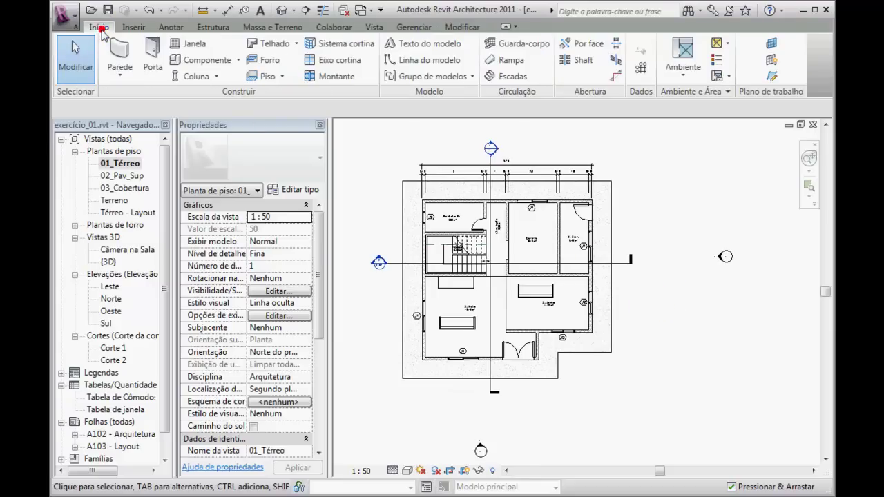
{"action": "left_click", "coordinate": [119, 55]}
{"action": "left_click", "coordinate": [647, 314]}
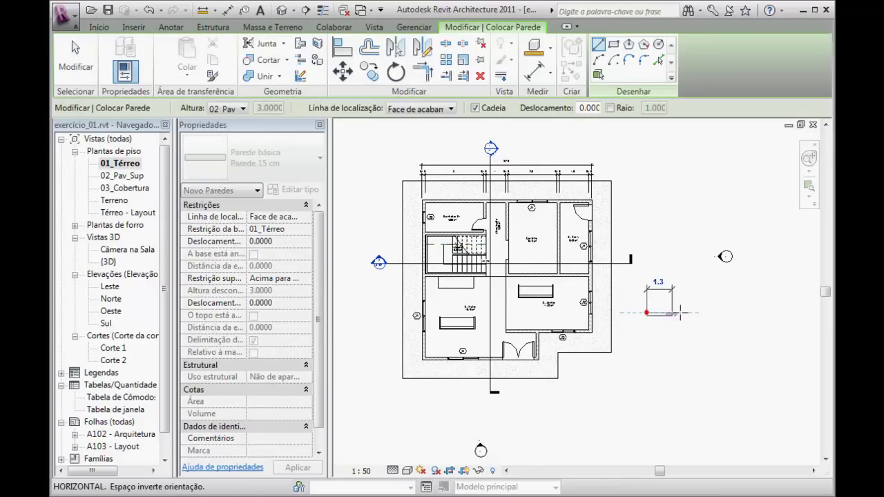
{"action": "left_click", "coordinate": [721, 314]}
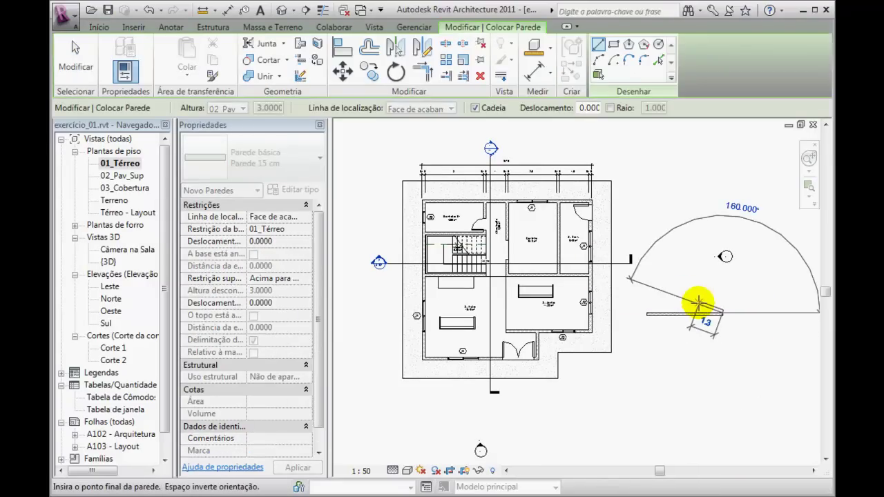
{"action": "key", "text": "Escape"}
{"action": "scroll", "coordinate": [683, 308], "scroll_direction": "up", "scroll_amount": 3}
{"action": "scroll", "coordinate": [617, 276], "scroll_direction": "down", "scroll_amount": 1}
{"action": "key", "text": "Escape"}
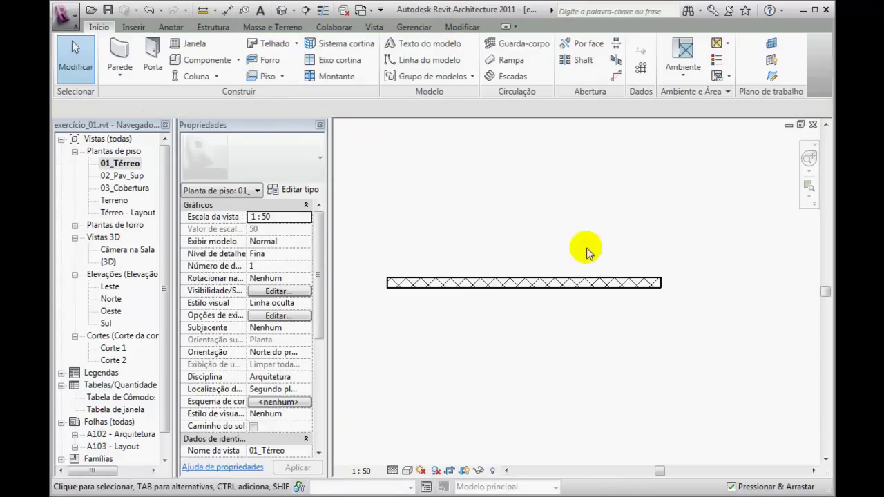
Rotate the new wall freehand about 89° clockwise around its centre, and undo the rotation
{"action": "left_click", "coordinate": [466, 28]}
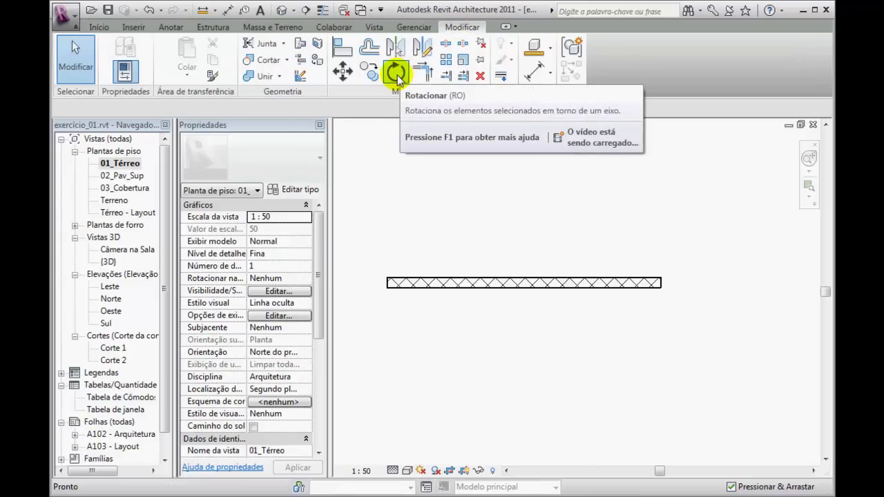
{"action": "left_click", "coordinate": [397, 75]}
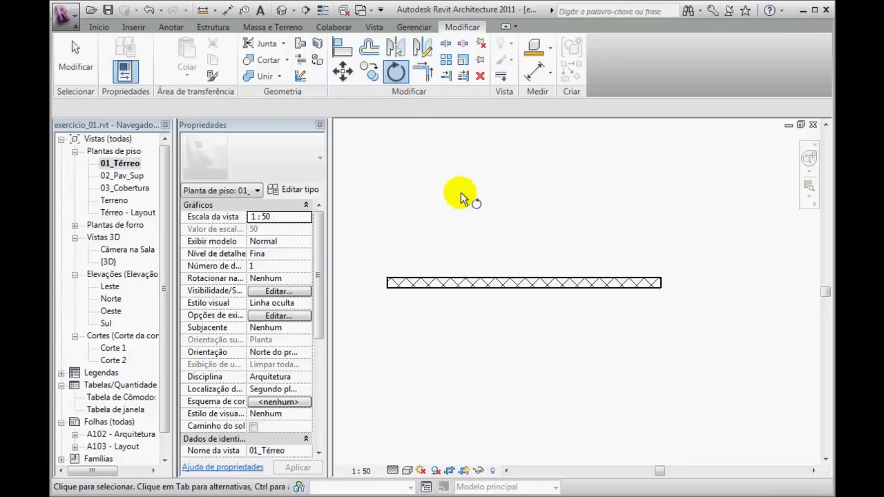
{"action": "left_click", "coordinate": [530, 282]}
{"action": "scroll", "coordinate": [599, 245], "scroll_direction": "down", "scroll_amount": 3}
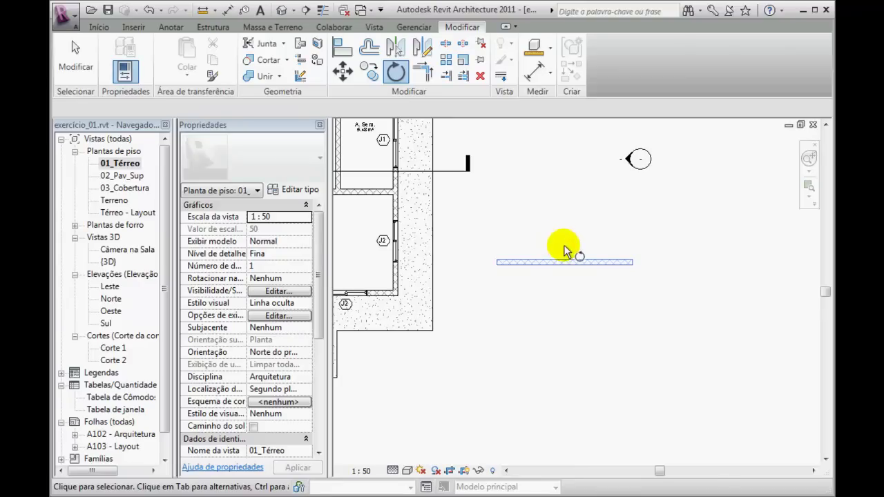
{"action": "key", "text": "Return"}
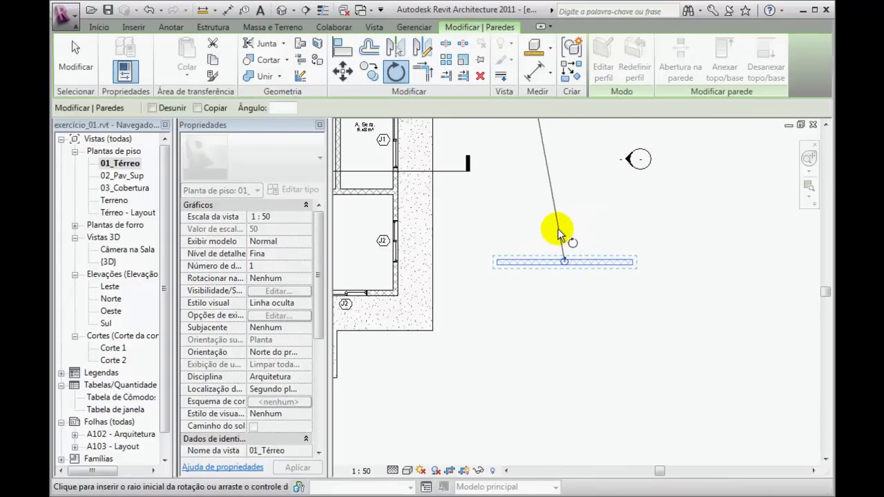
{"action": "scroll", "coordinate": [566, 242], "scroll_direction": "up", "scroll_amount": 1}
{"action": "scroll", "coordinate": [566, 243], "scroll_direction": "up", "scroll_amount": 1}
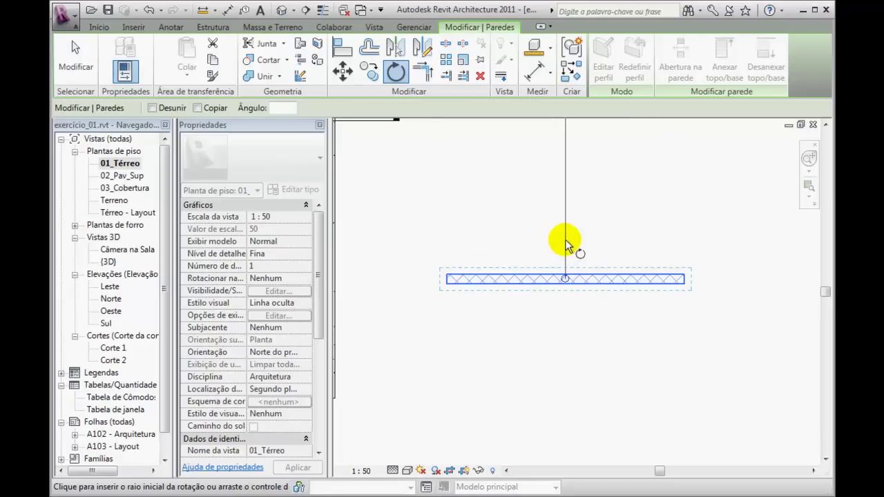
{"action": "scroll", "coordinate": [573, 225], "scroll_direction": "down", "scroll_amount": 2}
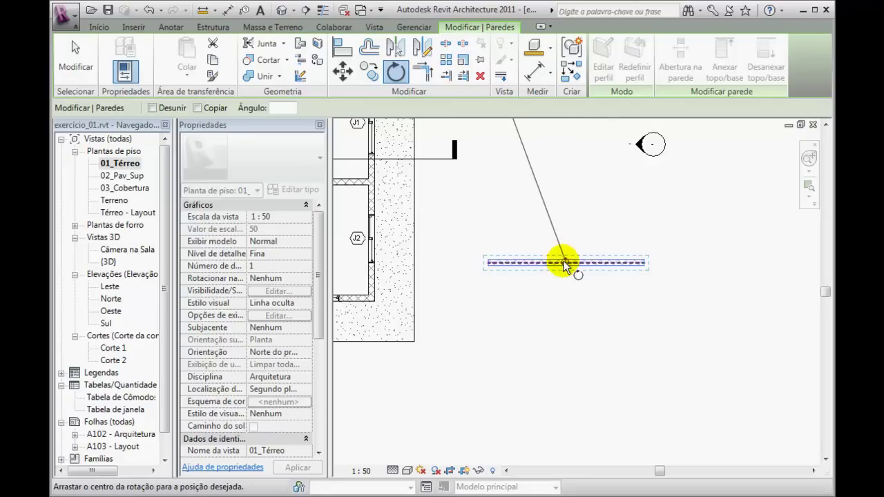
{"action": "scroll", "coordinate": [563, 262], "scroll_direction": "up", "scroll_amount": 3}
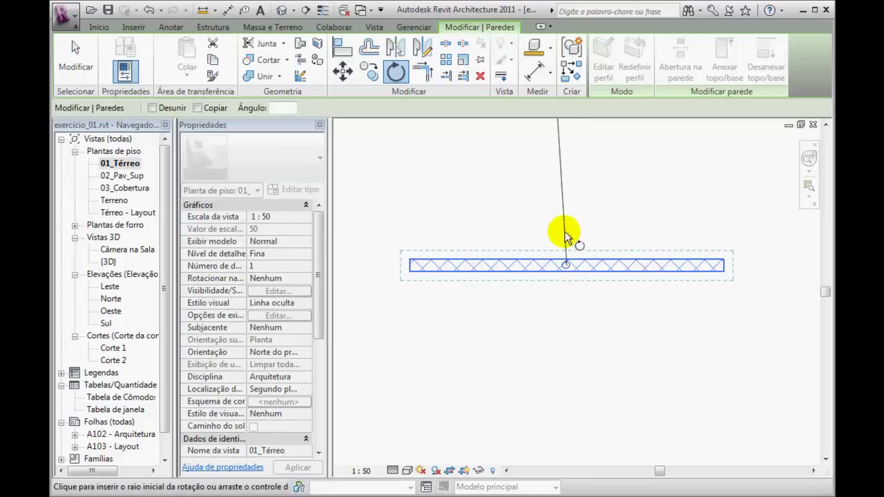
{"action": "scroll", "coordinate": [564, 232], "scroll_direction": "down", "scroll_amount": 2}
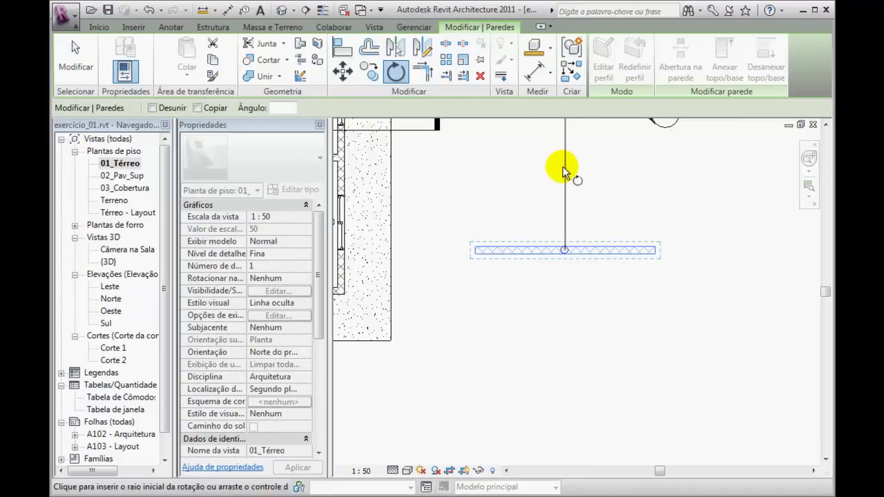
{"action": "left_click", "coordinate": [563, 171]}
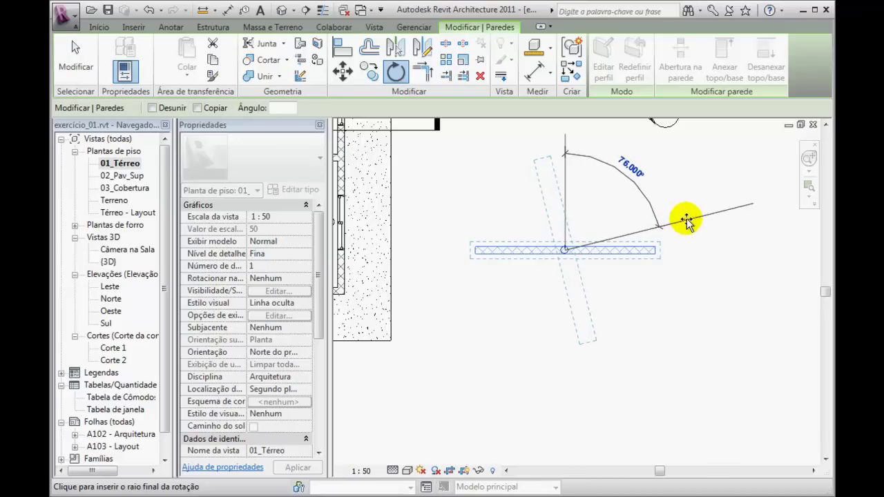
{"action": "left_click", "coordinate": [706, 247]}
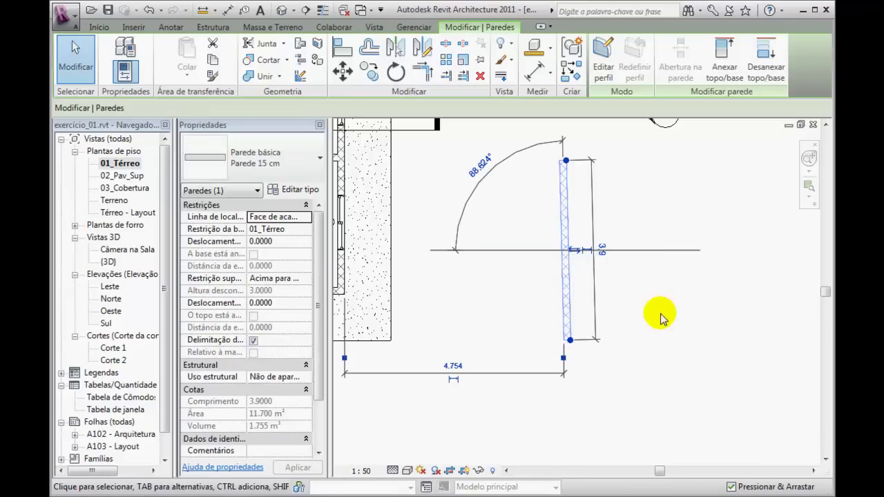
{"action": "key", "text": "ctrl+z"}
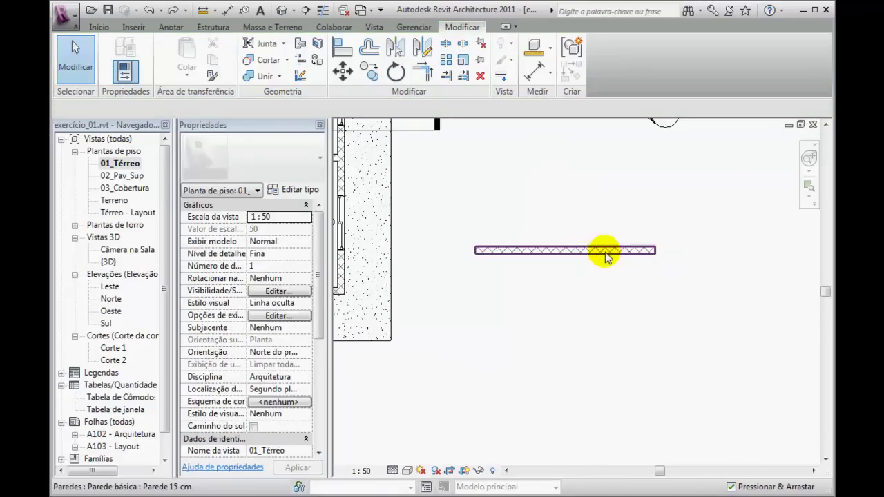
Rotate the wall exactly 45° clockwise around its centre from a vertical start ray, and undo the rotation
{"action": "left_click", "coordinate": [607, 250]}
{"action": "left_click", "coordinate": [396, 71]}
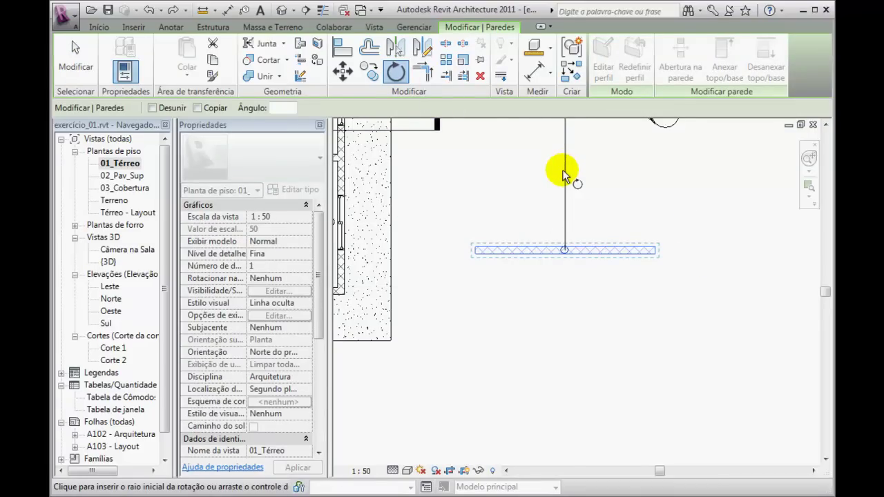
{"action": "left_click", "coordinate": [565, 160]}
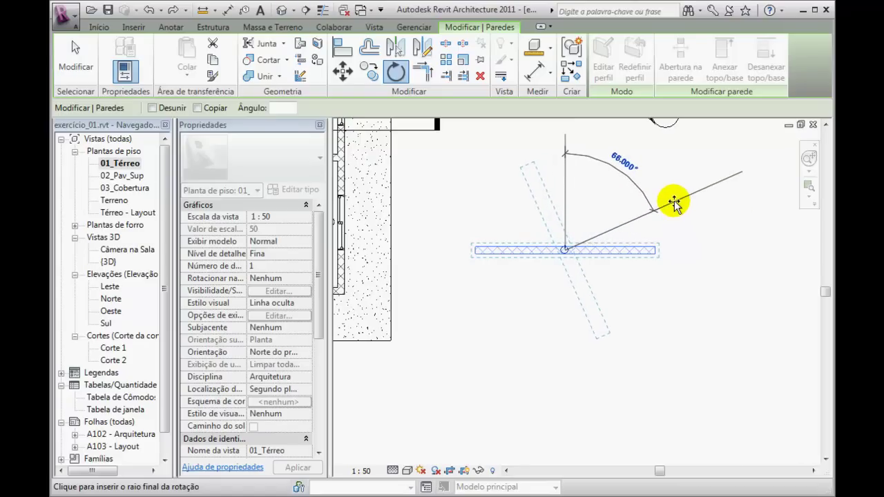
{"action": "type", "text": "45"}
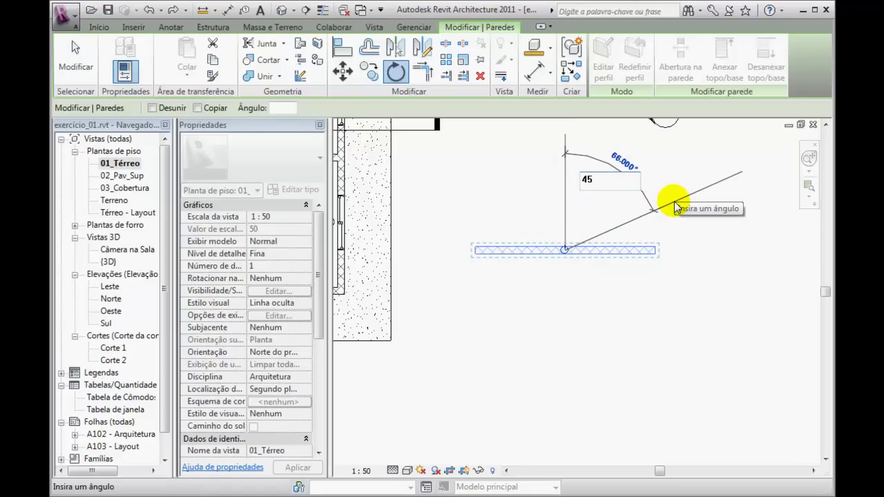
{"action": "key", "text": "Return"}
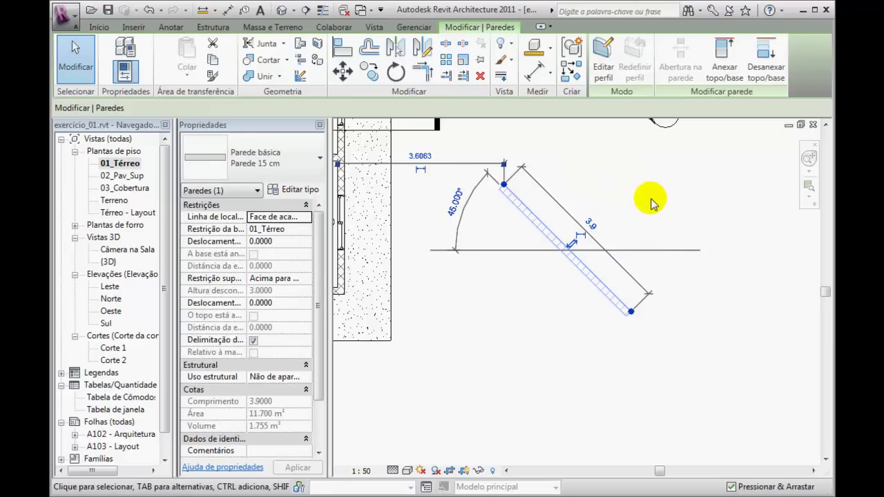
{"action": "key", "text": "ctrl+z"}
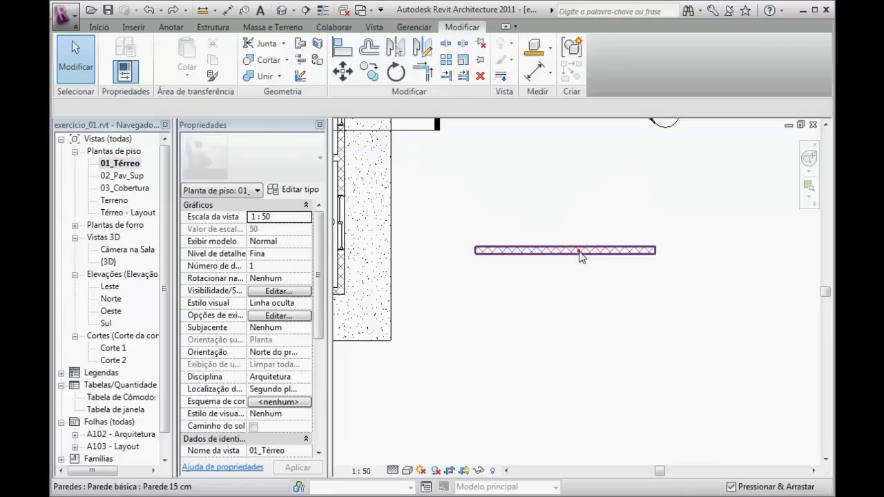
Rotate the wall clockwise around its centre by 45 degrees 30 minutes, entered as "45 30", and inspect its angle dimension
{"action": "left_click", "coordinate": [631, 250]}
{"action": "left_click", "coordinate": [396, 71]}
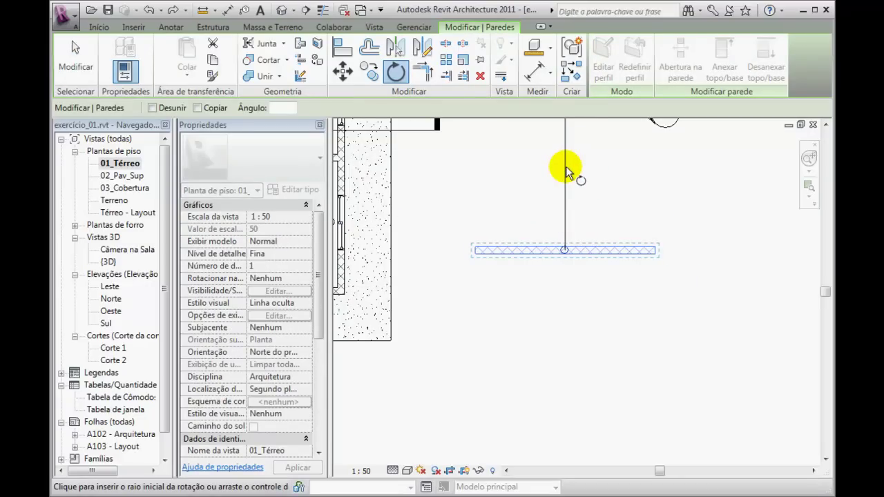
{"action": "left_click", "coordinate": [565, 166]}
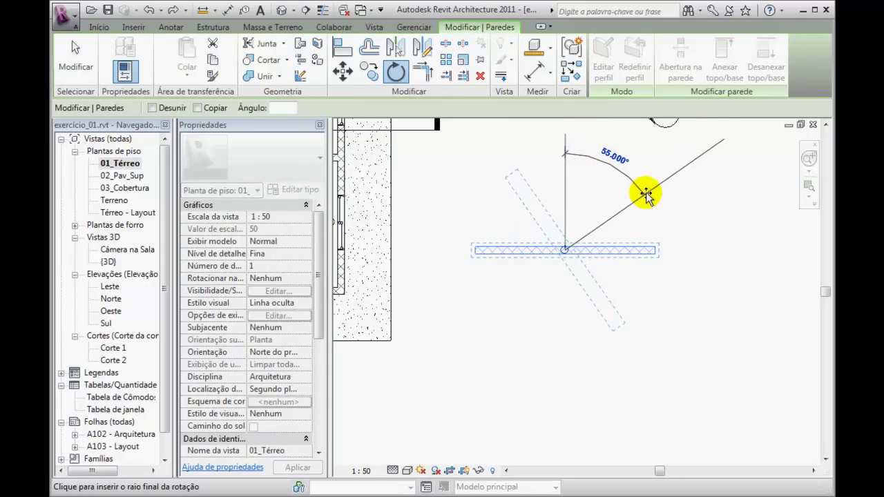
{"action": "type", "text": "45 30"}
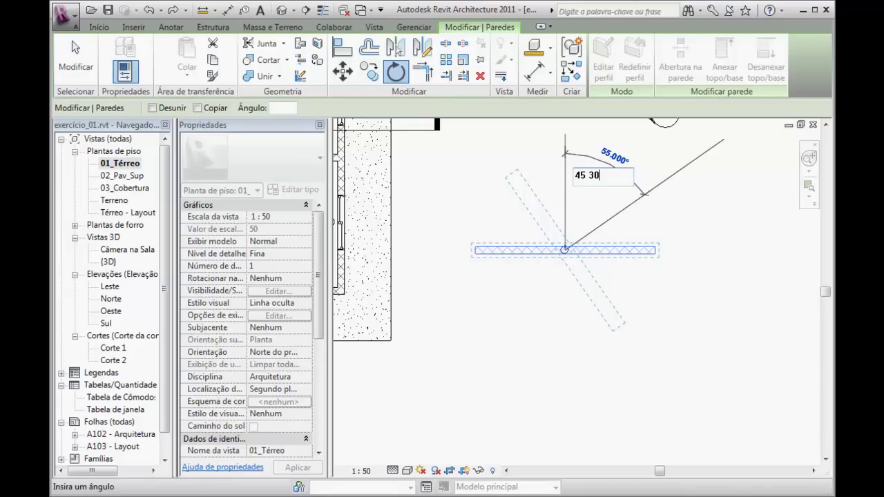
{"action": "key", "text": "Return"}
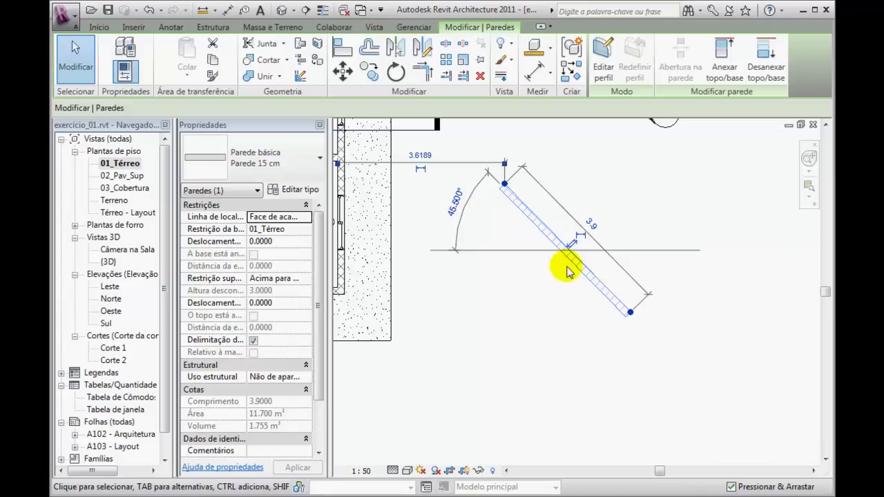
{"action": "left_click", "coordinate": [454, 201]}
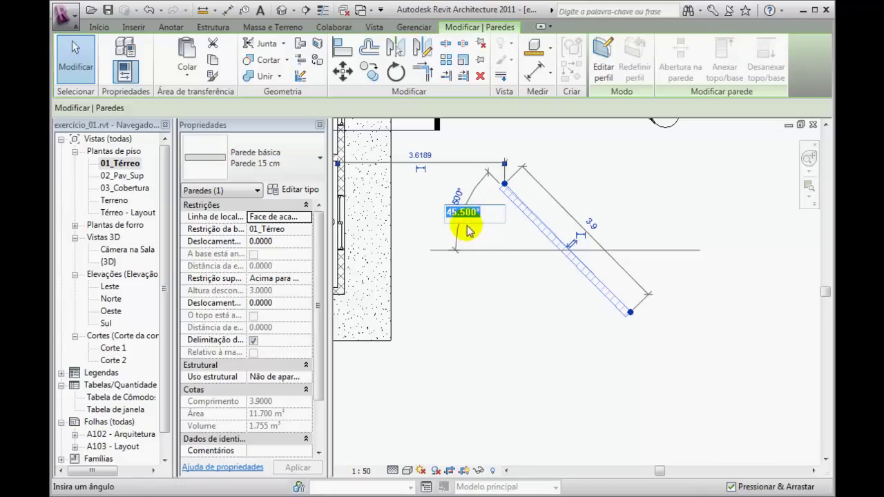
{"action": "left_click", "coordinate": [510, 278]}
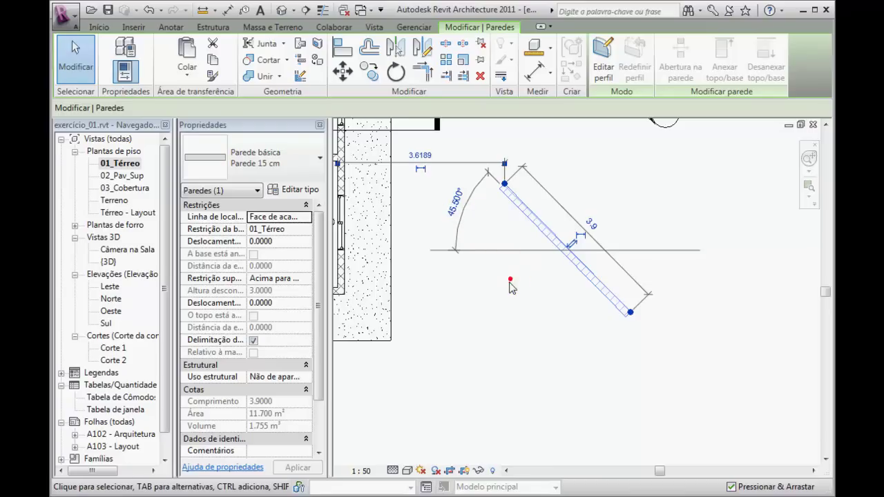
Change the project's angle unit format from decimal degrees to degrees, minutes and seconds
{"action": "left_click", "coordinate": [503, 287]}
{"action": "key", "text": "u"}
{"action": "key", "text": "n"}
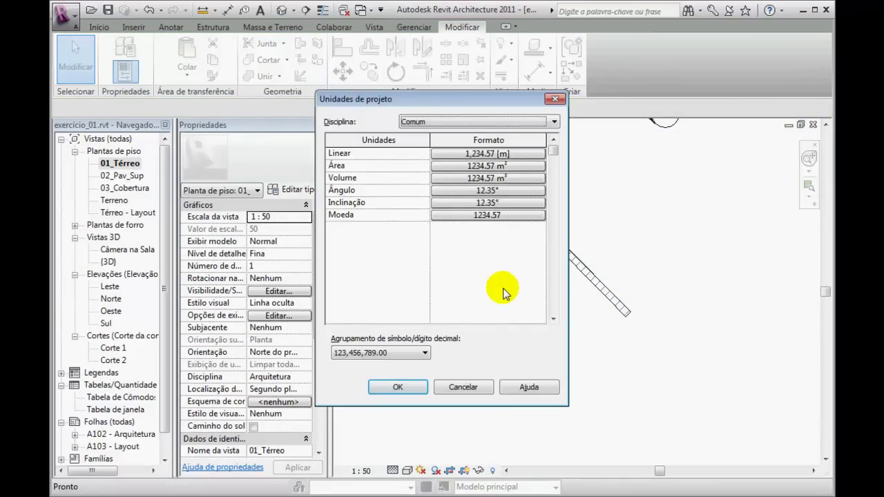
{"action": "left_click", "coordinate": [475, 191]}
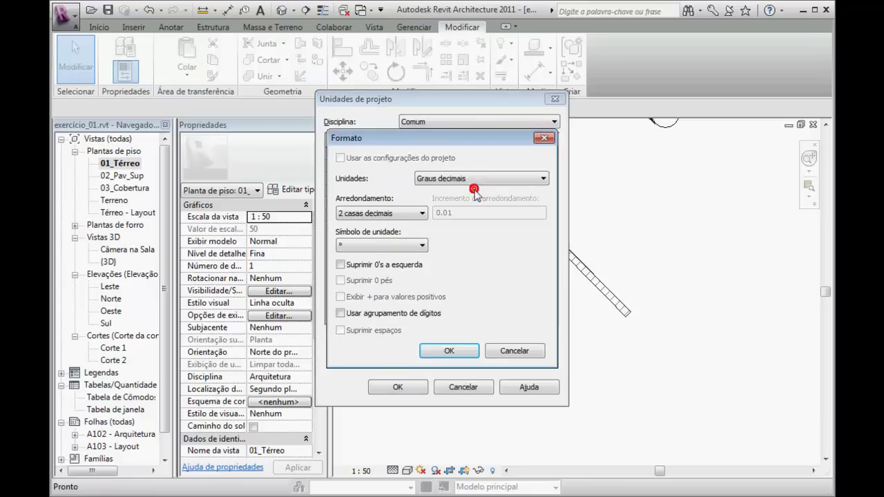
{"action": "left_click", "coordinate": [543, 180]}
{"action": "left_click", "coordinate": [506, 198]}
{"action": "left_click", "coordinate": [449, 350]}
{"action": "left_click", "coordinate": [399, 386]}
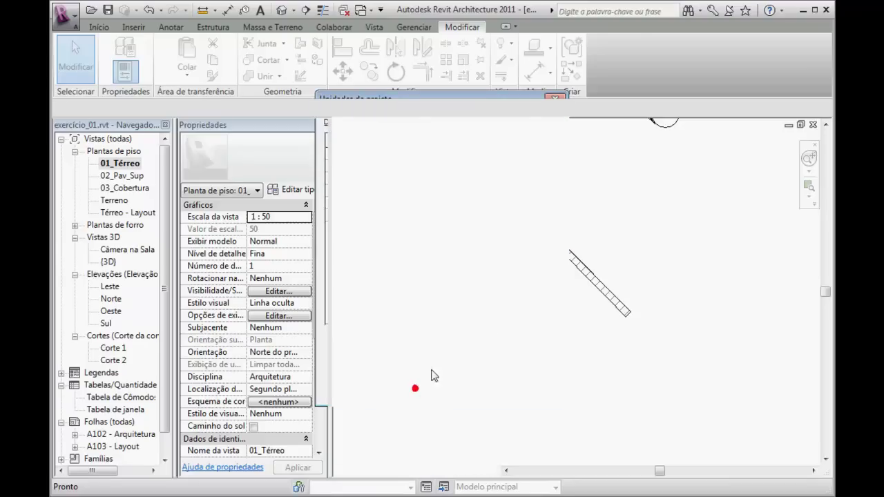
Check the rotated wall's angle dimension in the new format, and undo the wall's rotation
{"action": "left_click", "coordinate": [584, 272]}
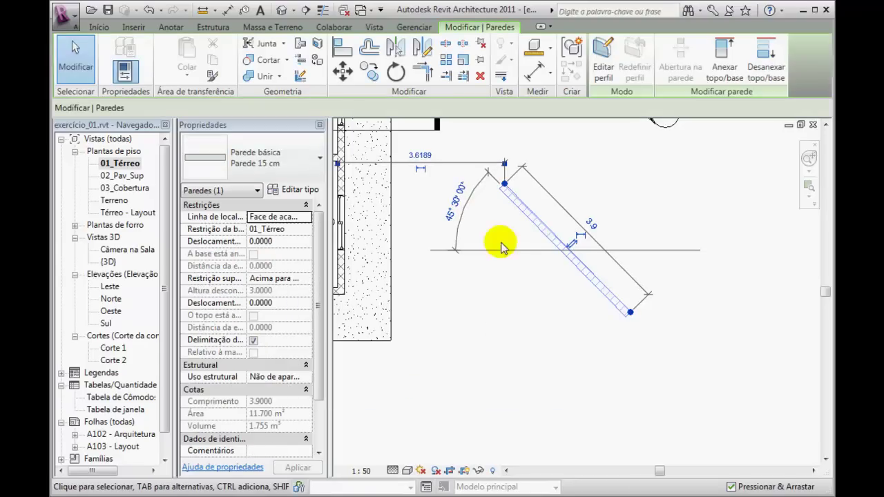
{"action": "left_click", "coordinate": [457, 207]}
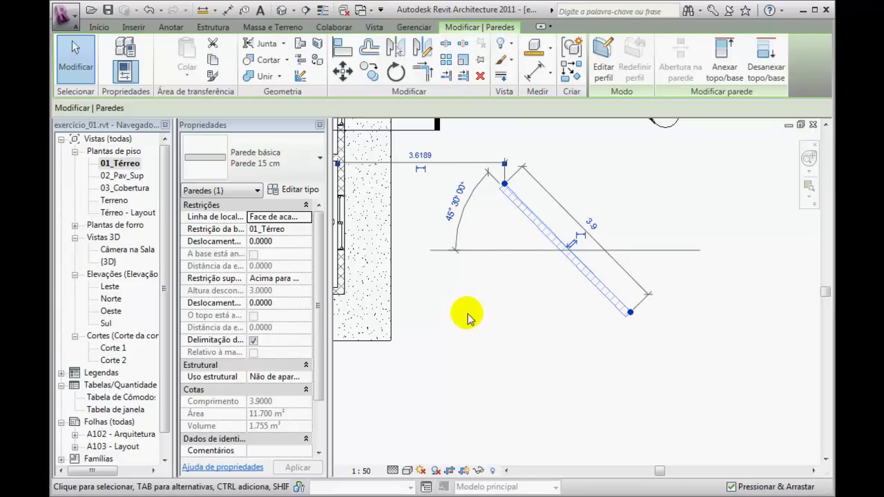
{"action": "left_click", "coordinate": [519, 293]}
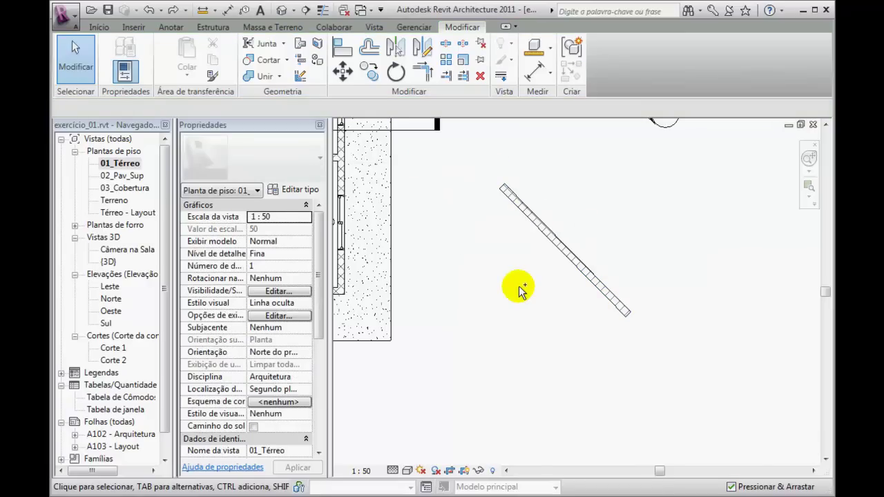
{"action": "key", "text": "ctrl+z"}
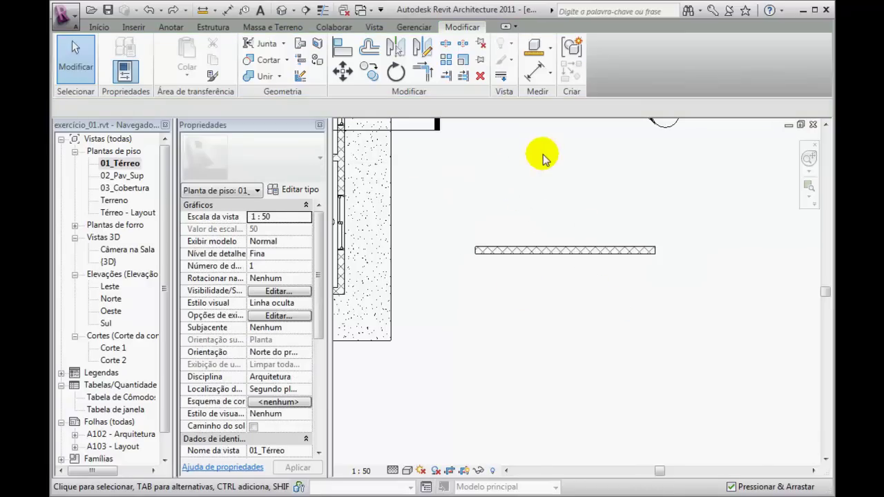
Start rotating the horizontal wall with the rotation centre moved to its lower-left corner and a vertical start ray
{"action": "left_click", "coordinate": [568, 249]}
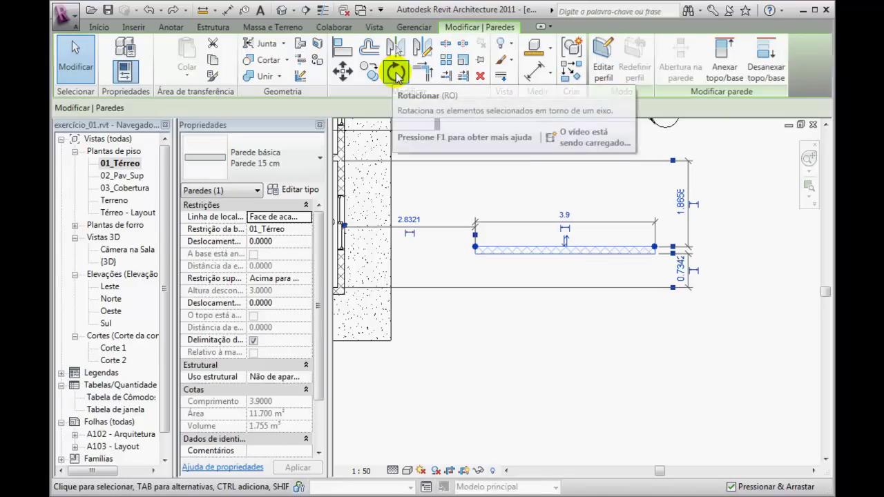
{"action": "left_click", "coordinate": [395, 72]}
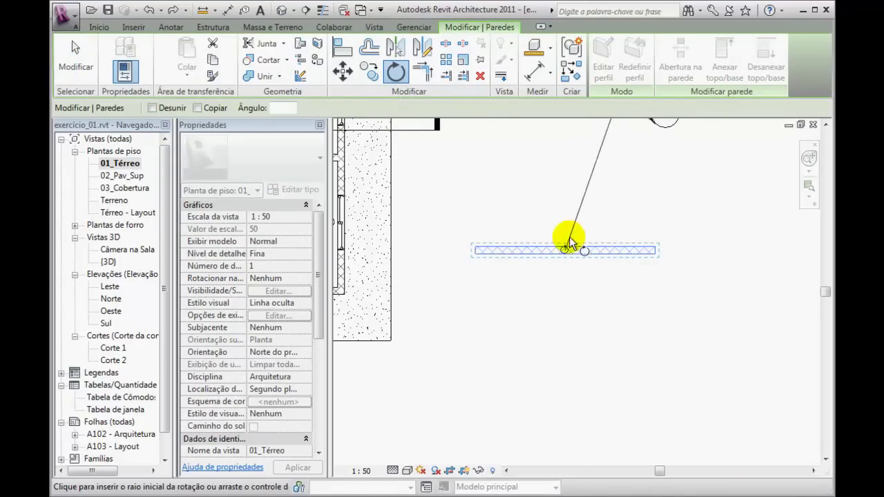
{"action": "scroll", "coordinate": [567, 239], "scroll_direction": "up", "scroll_amount": 3}
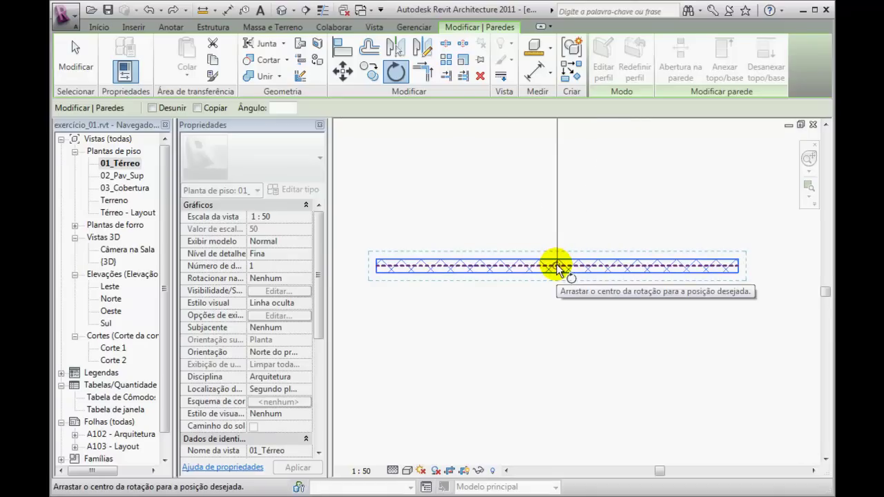
{"action": "left_click_drag", "start_coordinate": [558, 268], "coordinate": [502, 230]}
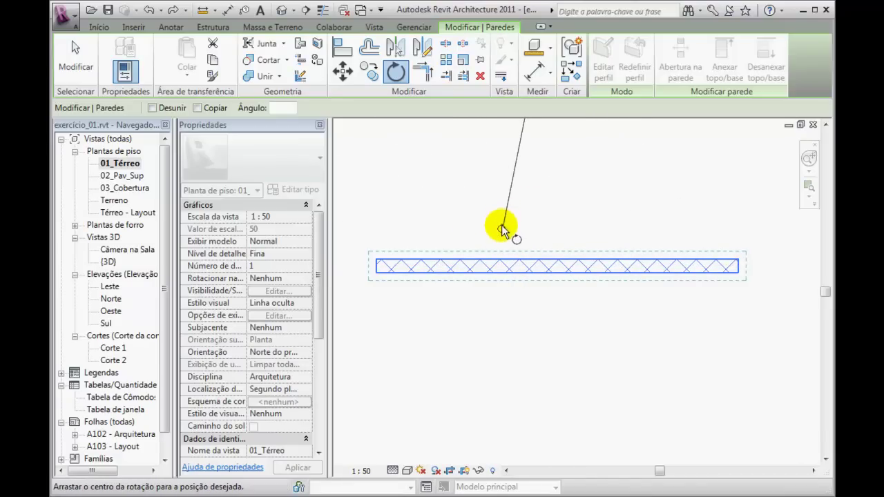
{"action": "left_click_drag", "start_coordinate": [501, 228], "coordinate": [375, 271]}
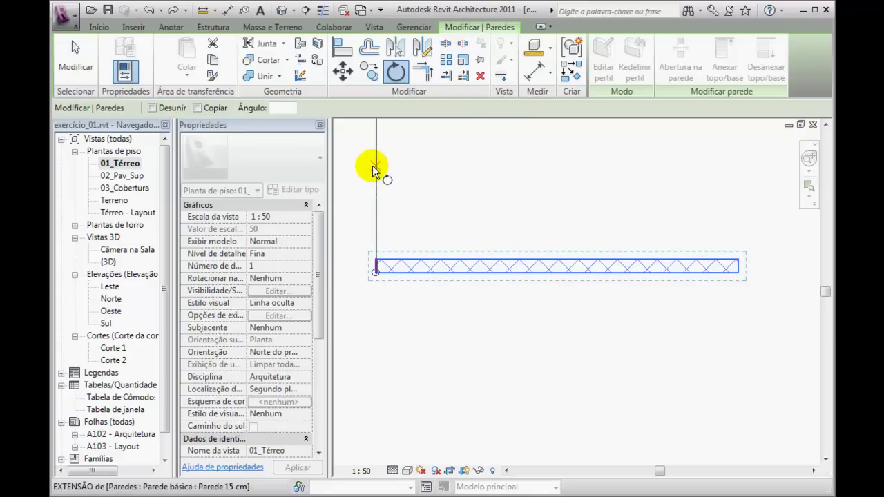
{"action": "left_click", "coordinate": [372, 166]}
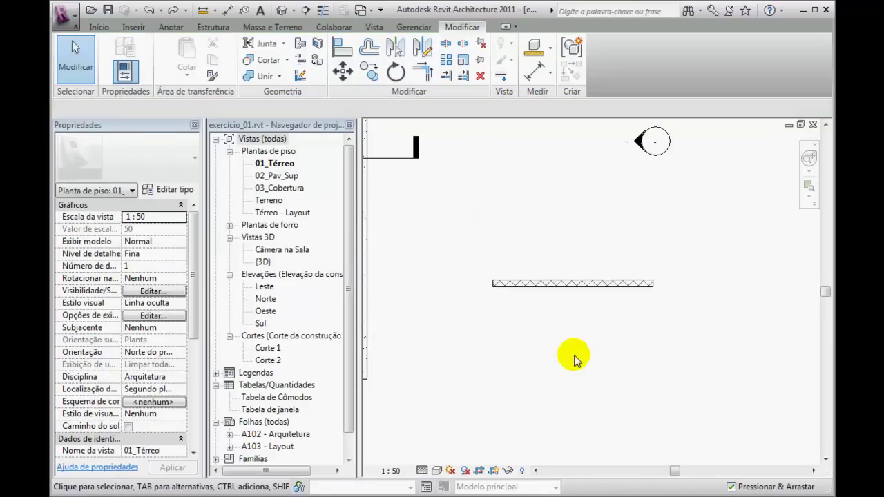
Rotate the horizontal wall around its centre by an entered angle of 45, and undo the rotation
{"action": "left_click", "coordinate": [576, 284]}
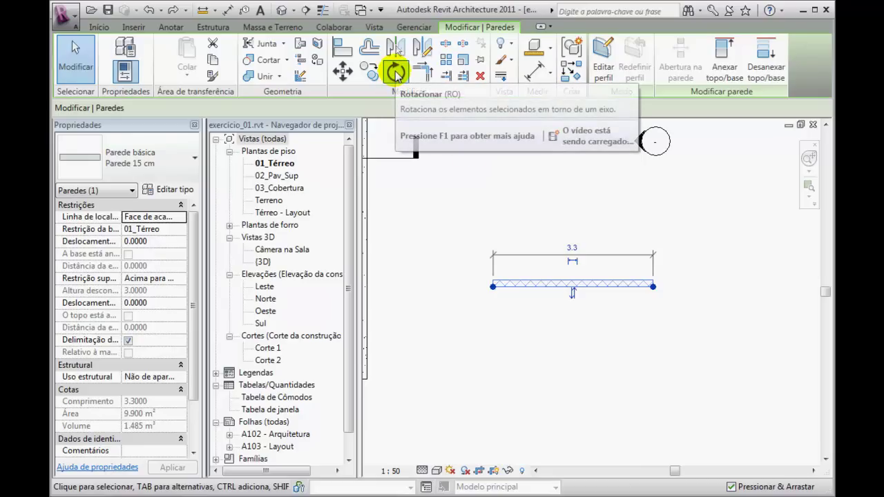
{"action": "left_click", "coordinate": [396, 75]}
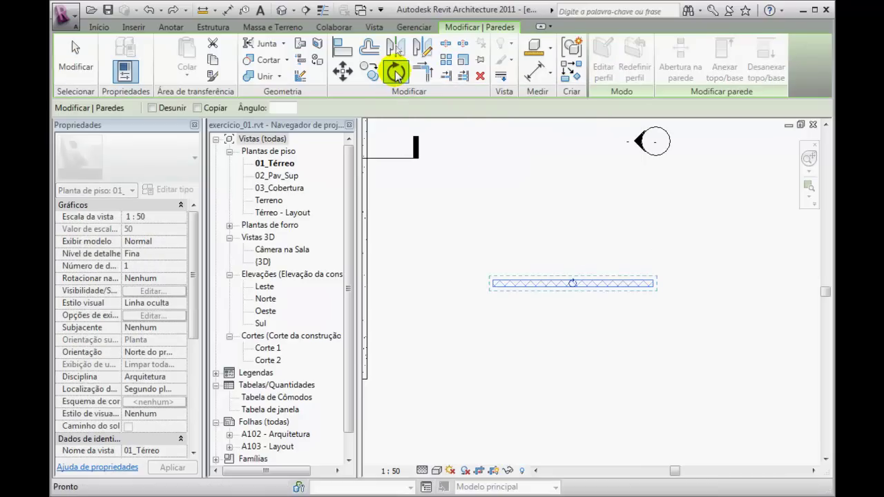
{"action": "left_click", "coordinate": [285, 107]}
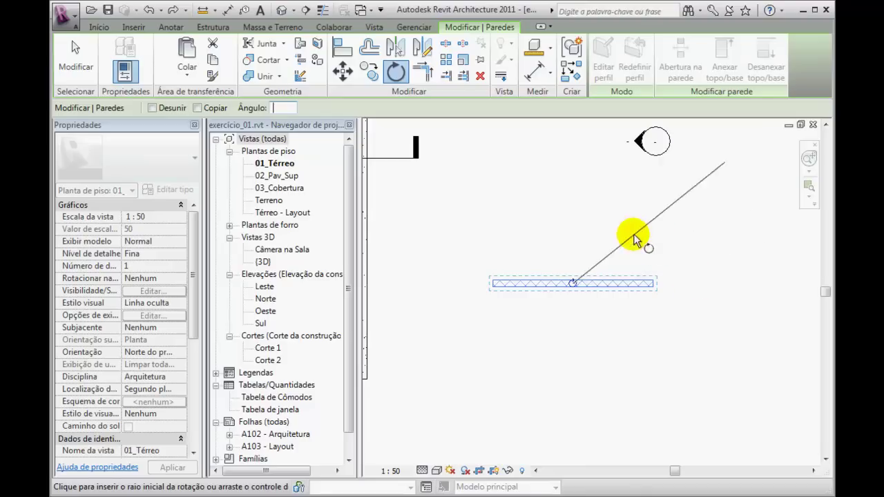
{"action": "left_click", "coordinate": [714, 285]}
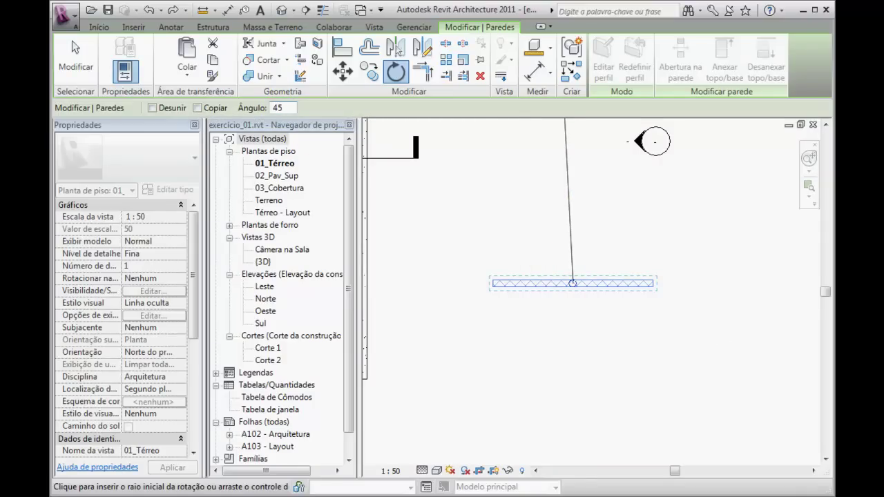
{"action": "key", "text": "Return"}
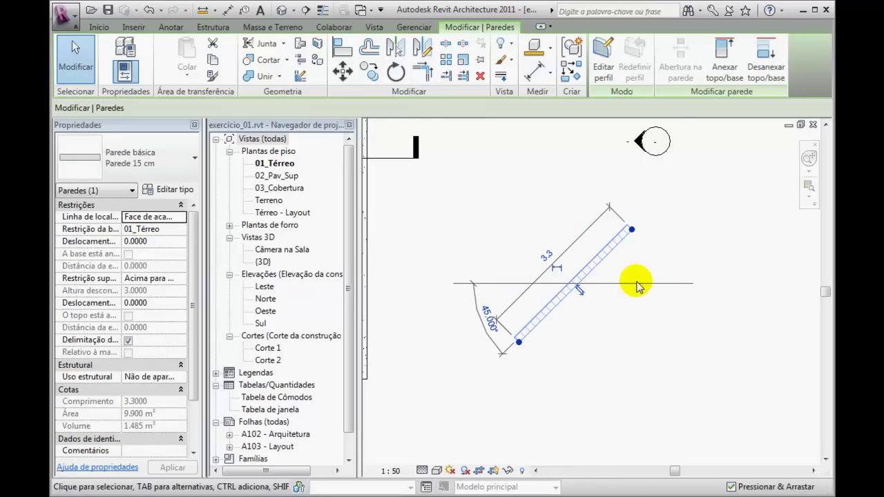
{"action": "key", "text": "ctrl+z"}
Rotate the horizontal wall around its centre by an entered angle of -45
{"action": "left_click", "coordinate": [612, 284]}
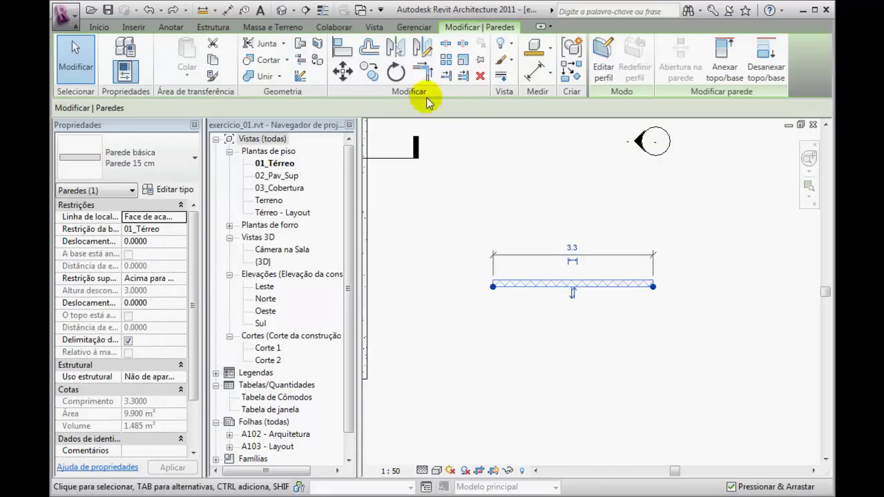
{"action": "left_click", "coordinate": [395, 70]}
{"action": "left_click", "coordinate": [290, 108]}
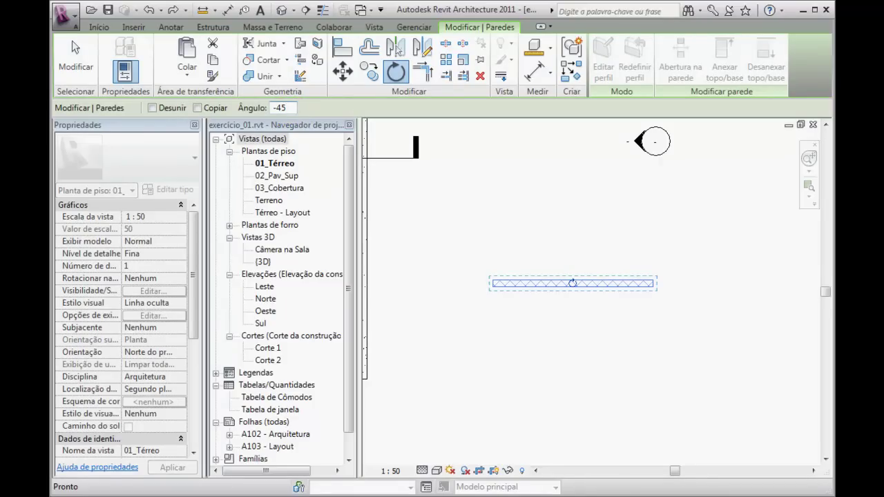
{"action": "type", "text": "-45"}
{"action": "key", "text": "Return"}
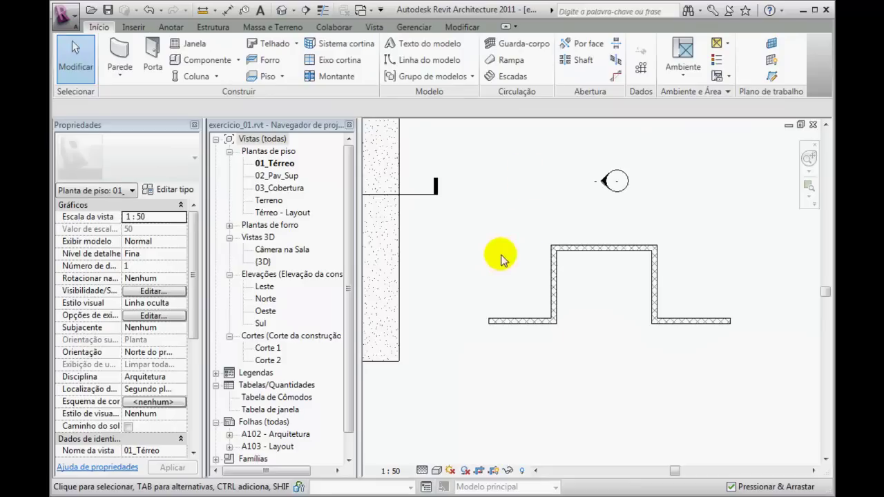
Rotate the three walls of the raised U-shaped section about 45° counterclockwise around their centre while still joined, and undo the rotation
{"action": "left_click", "coordinate": [500, 254]}
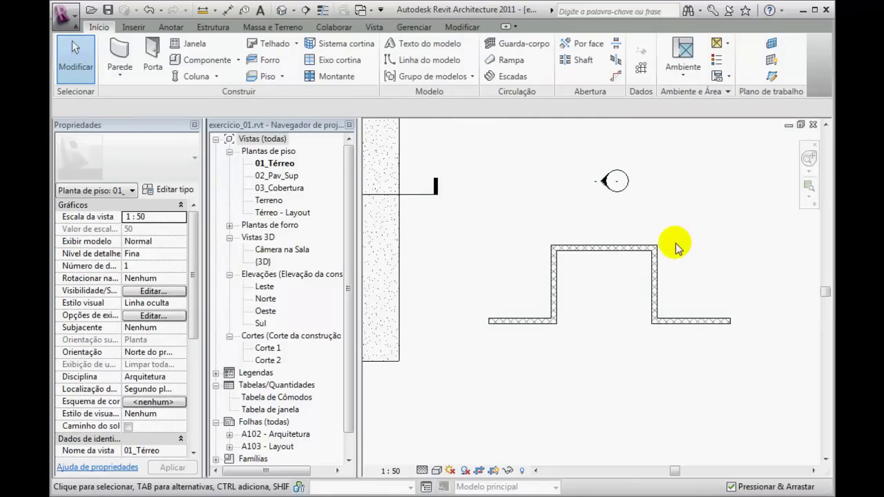
{"action": "left_click_drag", "start_coordinate": [671, 234], "coordinate": [525, 269]}
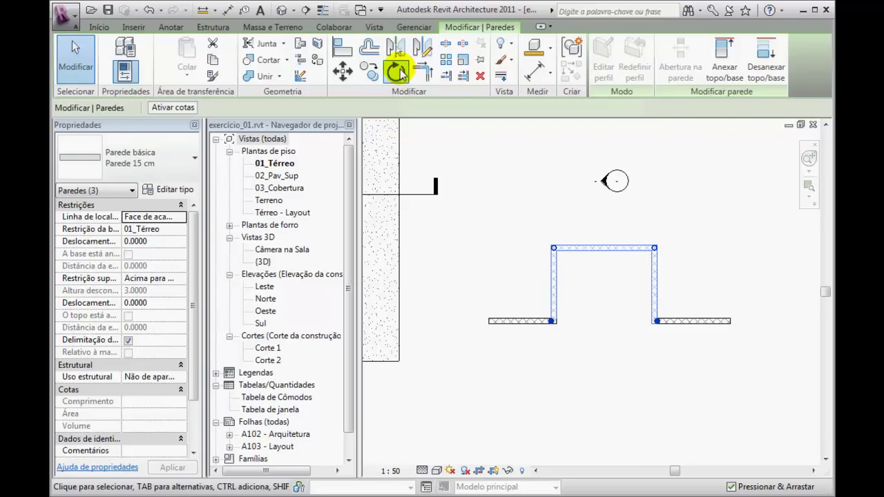
{"action": "left_click", "coordinate": [397, 71]}
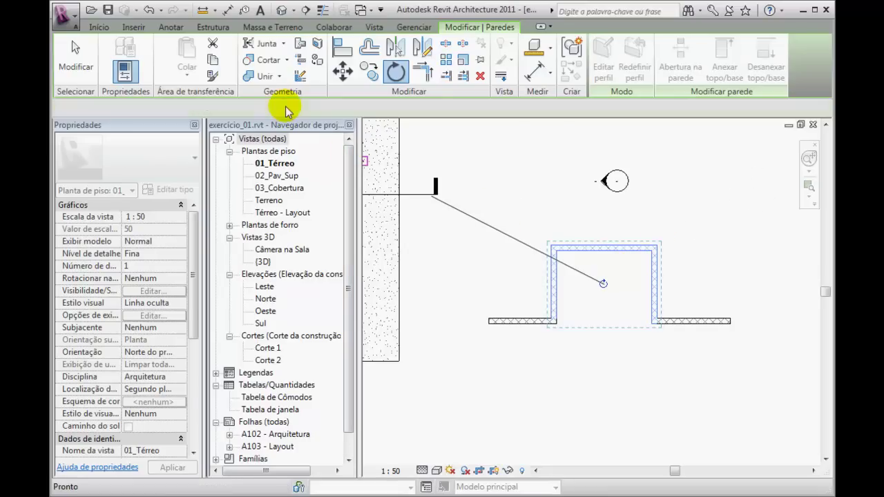
{"action": "key", "text": "Return"}
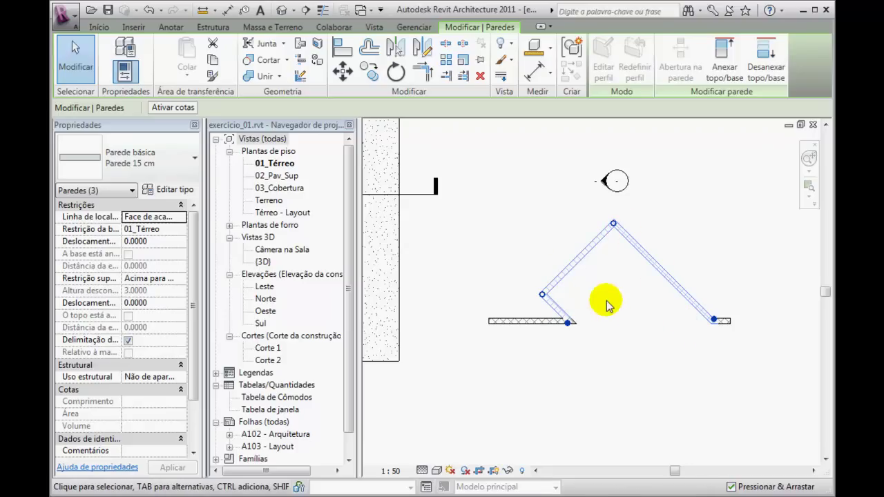
{"action": "key", "text": "ctrl+z"}
{"action": "key", "text": "Escape"}
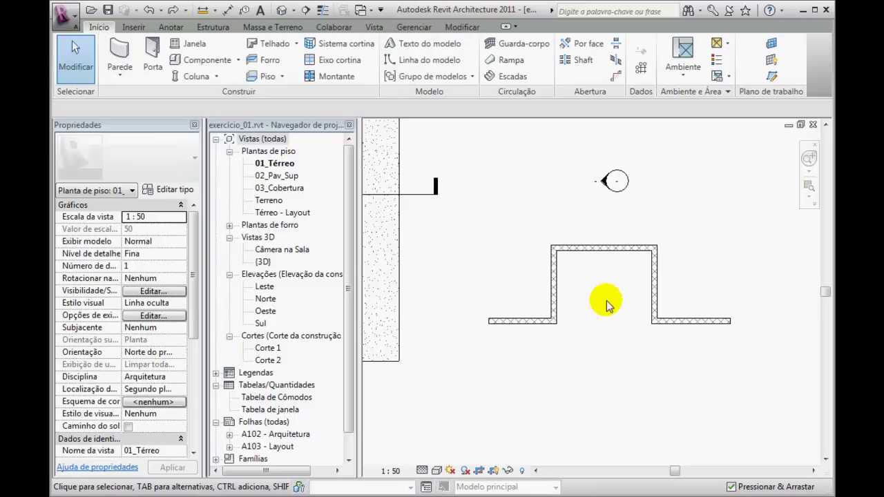
Rotate the three U-shaped walls 45° counterclockwise around their lower-left corner with the Disjoin option (Desunir) enabled, and undo it
{"action": "left_click_drag", "start_coordinate": [687, 237], "coordinate": [508, 267]}
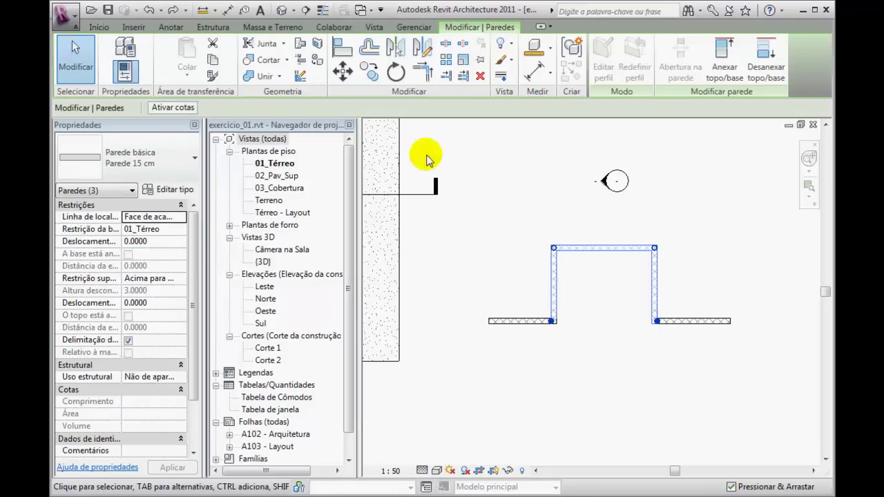
{"action": "left_click", "coordinate": [395, 71]}
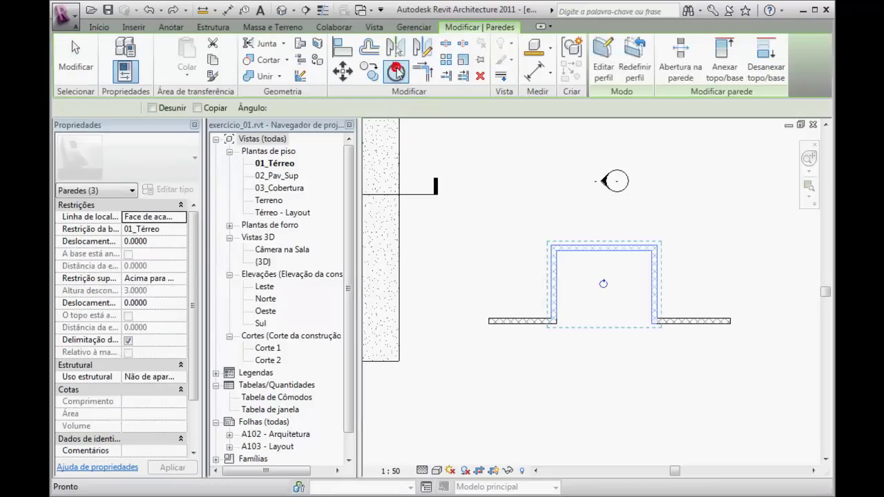
{"action": "left_click", "coordinate": [152, 108]}
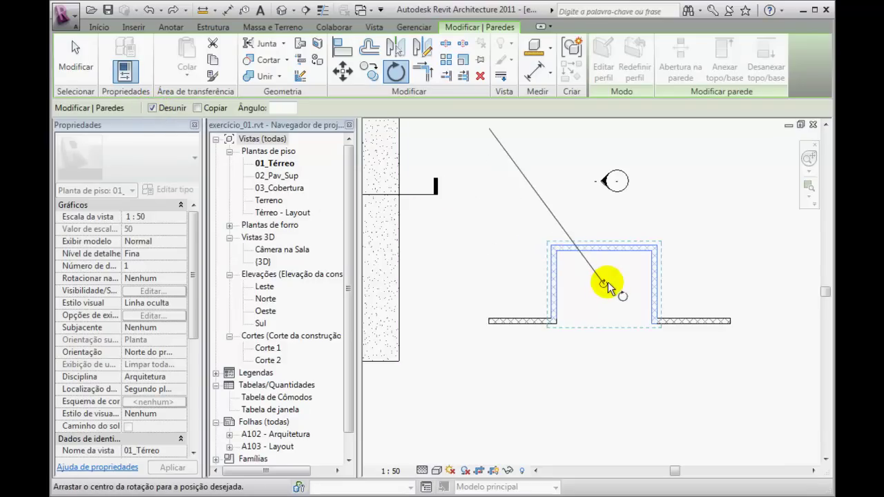
{"action": "left_click_drag", "start_coordinate": [604, 283], "coordinate": [550, 318]}
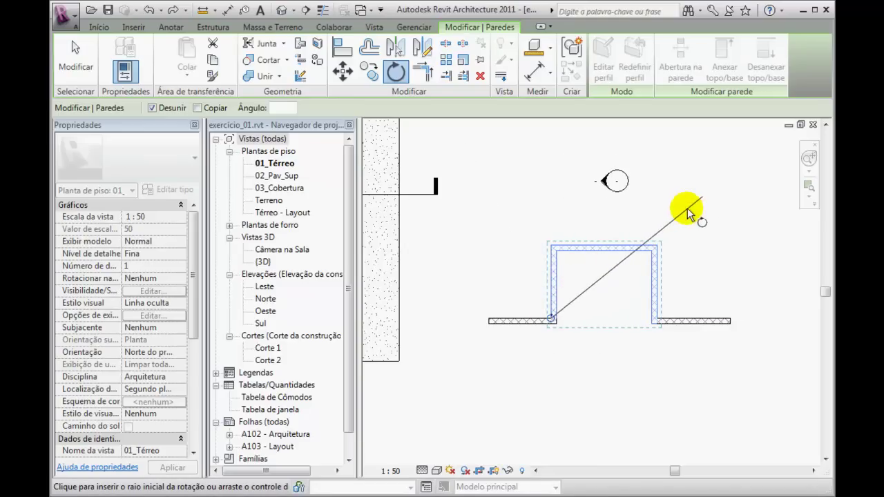
{"action": "left_click", "coordinate": [550, 208]}
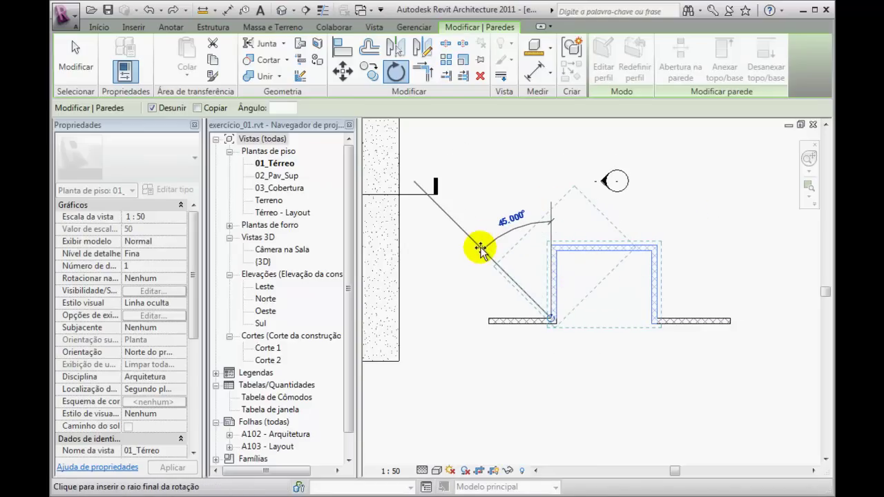
{"action": "left_click", "coordinate": [480, 252]}
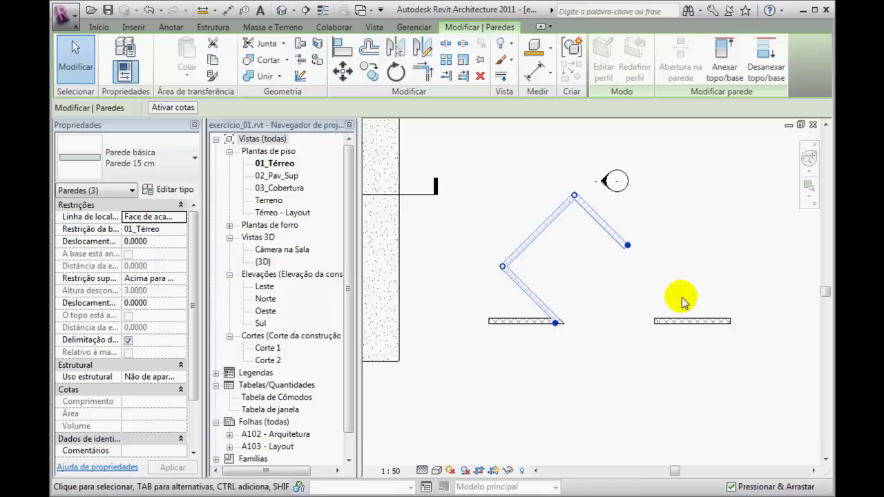
{"action": "key", "text": "ctrl+z"}
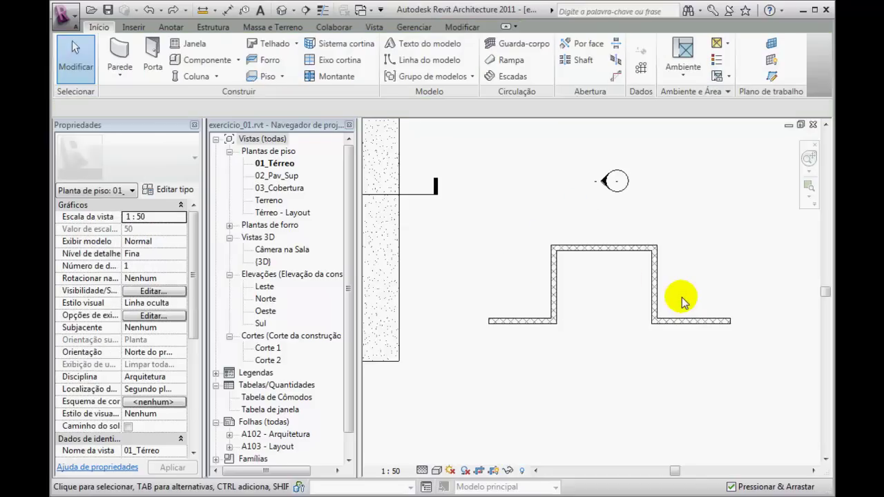
Make a copy of the three U-shaped walls rotated half a turn around the midpoint between their lower ends, using the Copy option (Copiar)
{"action": "left_click_drag", "start_coordinate": [698, 234], "coordinate": [529, 281]}
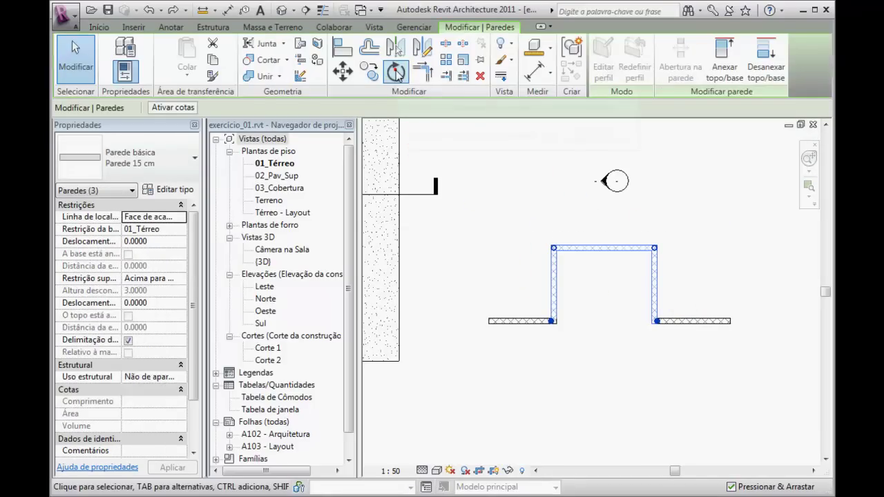
{"action": "left_click", "coordinate": [395, 74]}
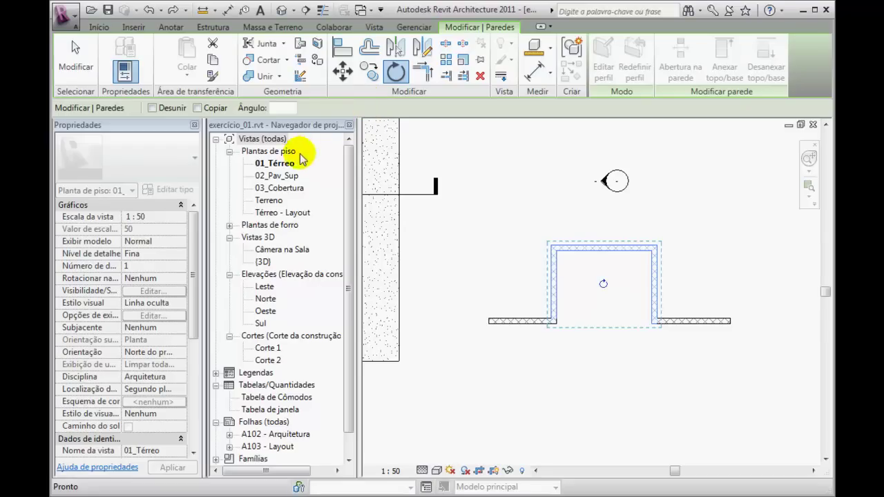
{"action": "left_click", "coordinate": [197, 109]}
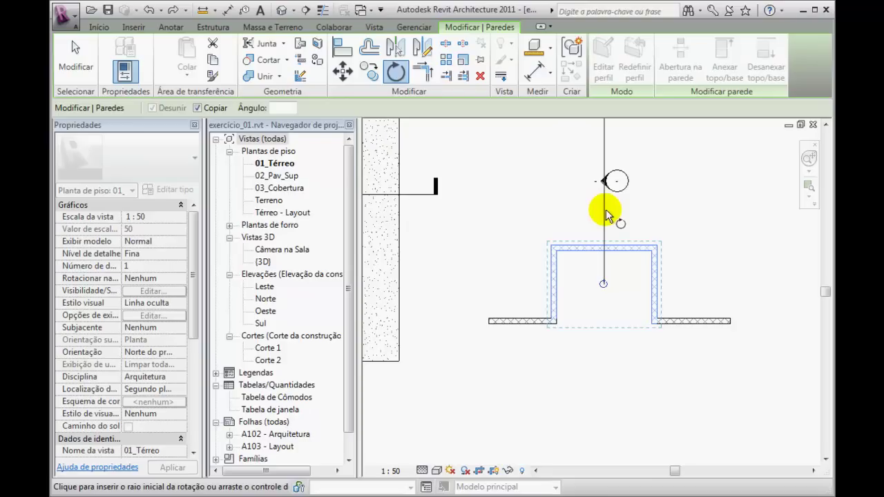
{"action": "left_click_drag", "start_coordinate": [603, 284], "coordinate": [607, 324]}
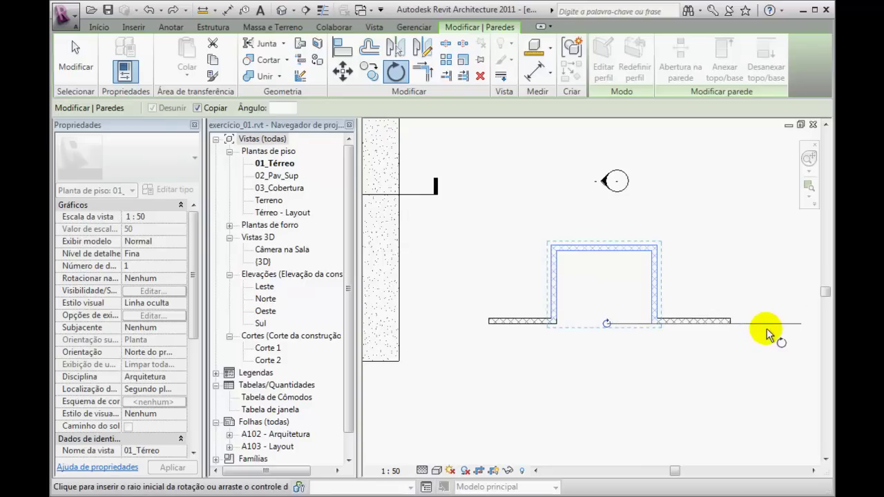
{"action": "left_click", "coordinate": [766, 328]}
{"action": "left_click", "coordinate": [442, 321]}
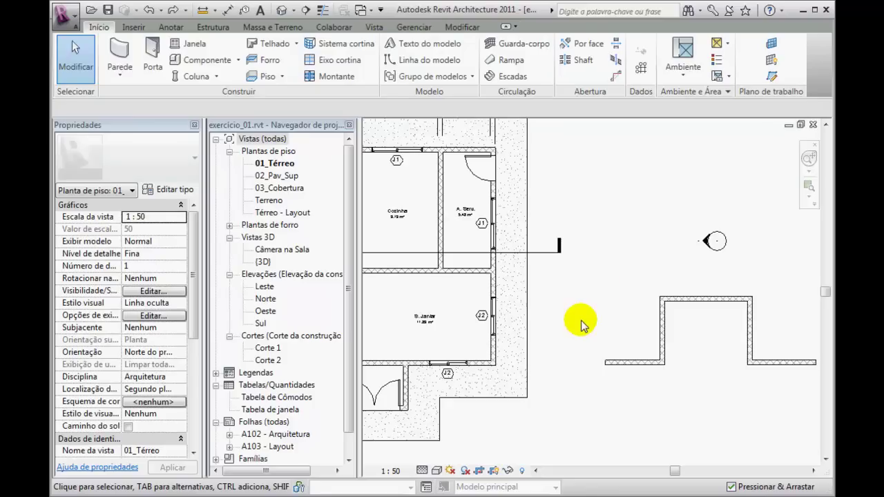
Try to rotate the J2 window in the dining room's (S. Jantar) vertical exterior wall around its centre with the Rotate tool
{"action": "middle_click_drag", "start_coordinate": [548, 329], "coordinate": [592, 317]}
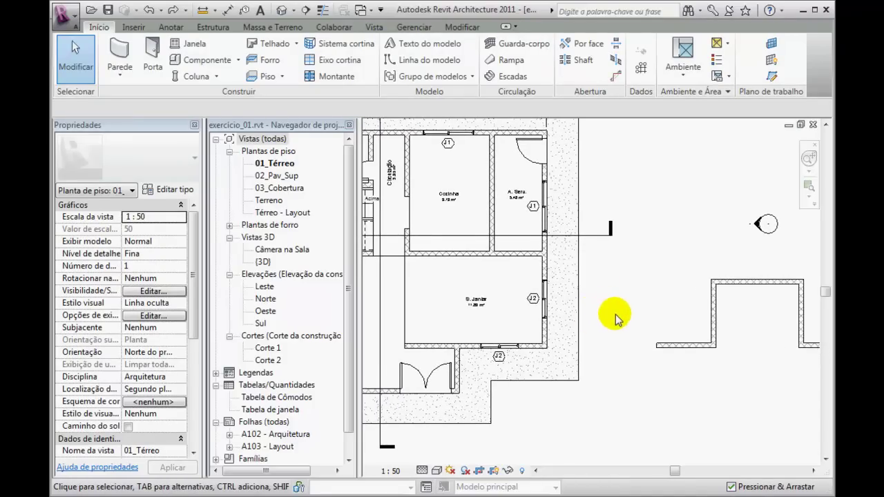
{"action": "scroll", "coordinate": [617, 317], "scroll_direction": "up", "scroll_amount": 4}
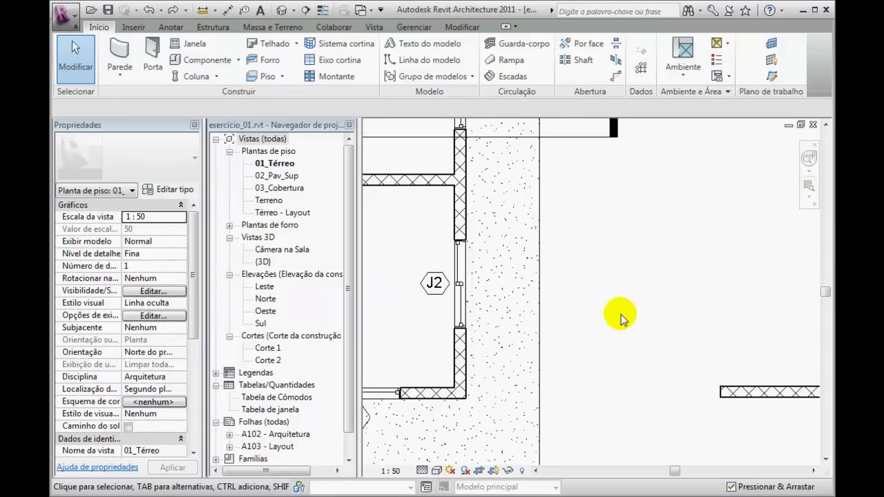
{"action": "left_click", "coordinate": [459, 285]}
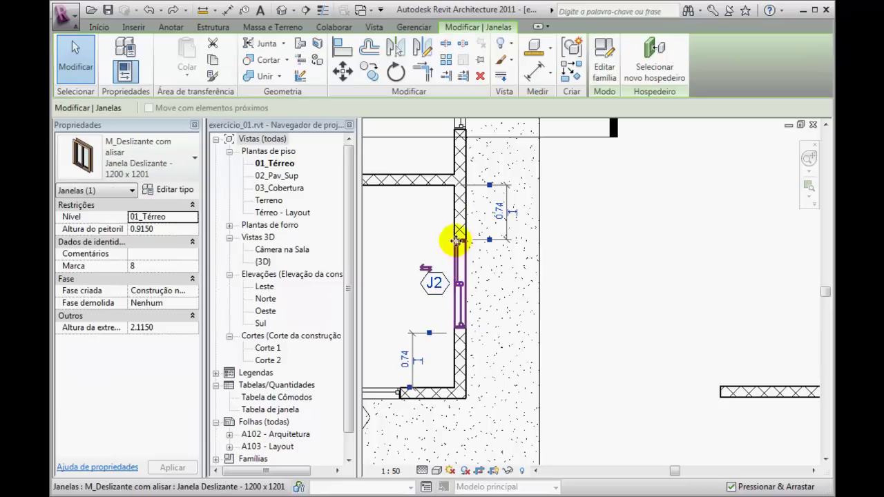
{"action": "left_click", "coordinate": [396, 72]}
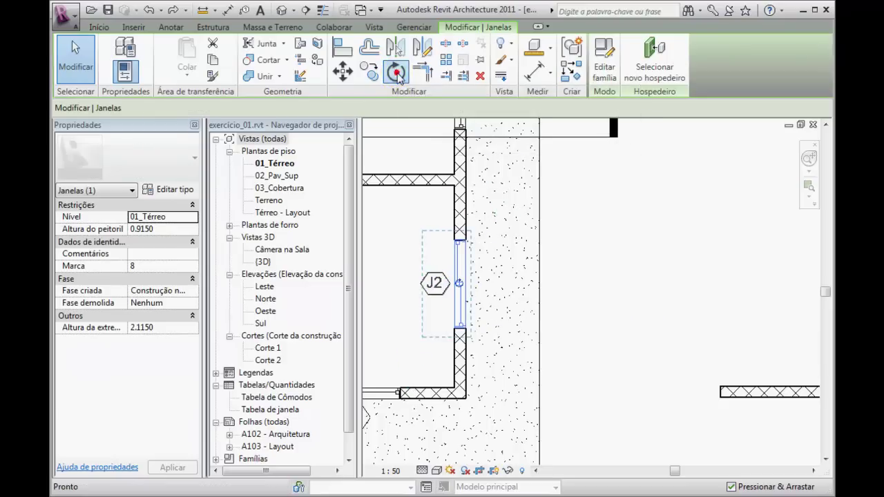
{"action": "left_click", "coordinate": [597, 283]}
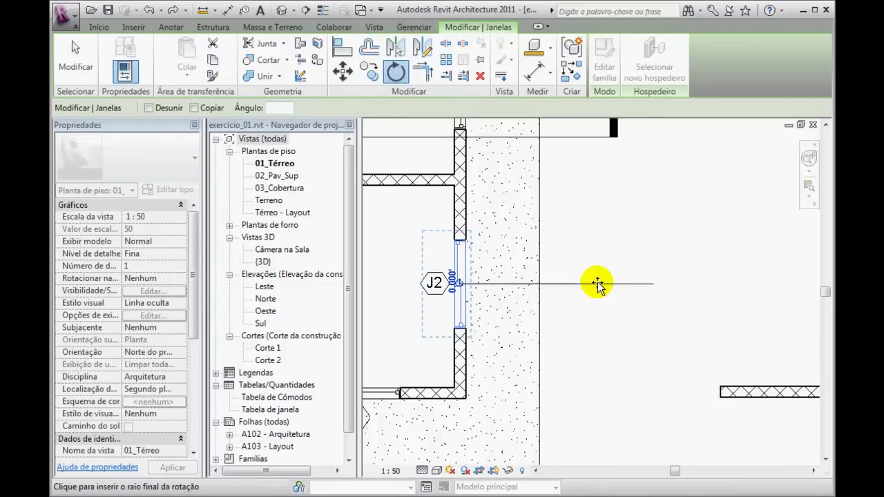
{"action": "left_click", "coordinate": [582, 210]}
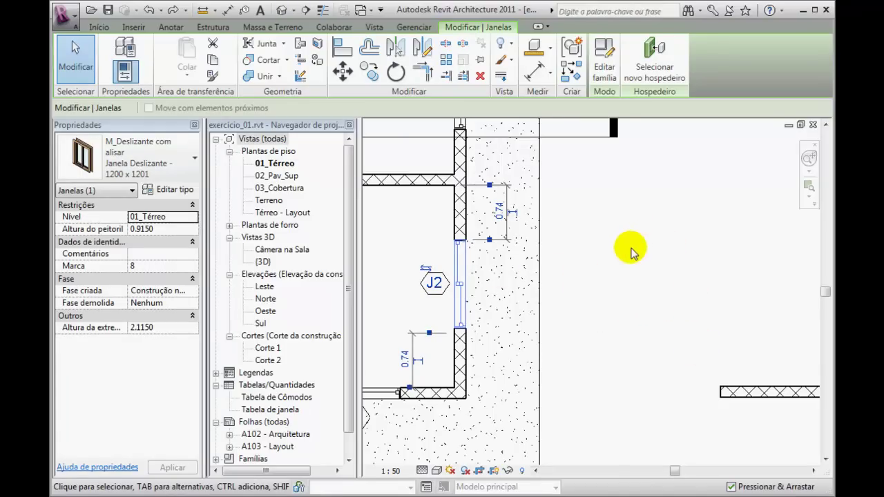
{"action": "left_click", "coordinate": [608, 275]}
{"action": "scroll", "coordinate": [622, 275], "scroll_direction": "down", "scroll_amount": 2}
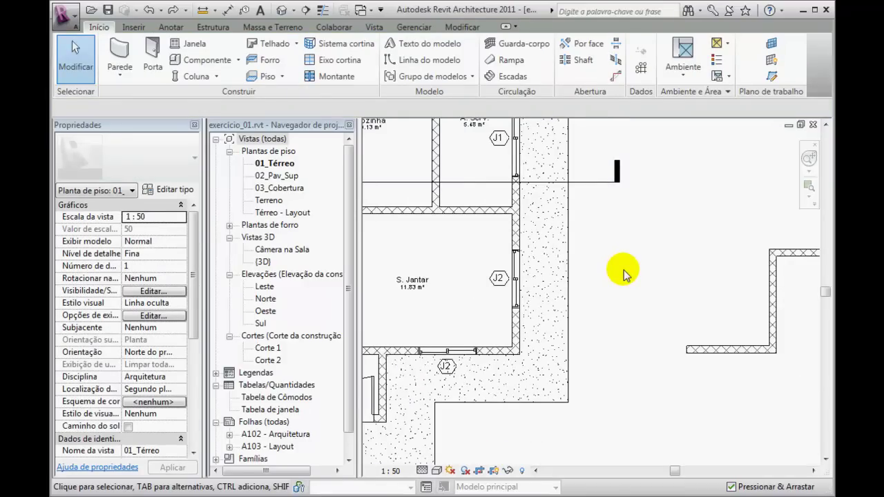
Try to rotate the dining room's vertical exterior wall about 35° counterclockwise around its centre, and cancel the change
{"action": "left_click", "coordinate": [517, 237]}
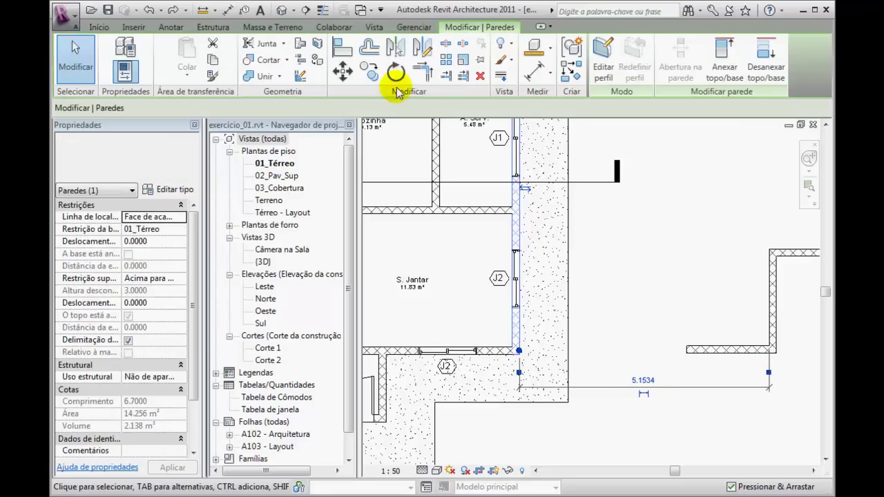
{"action": "left_click", "coordinate": [397, 72]}
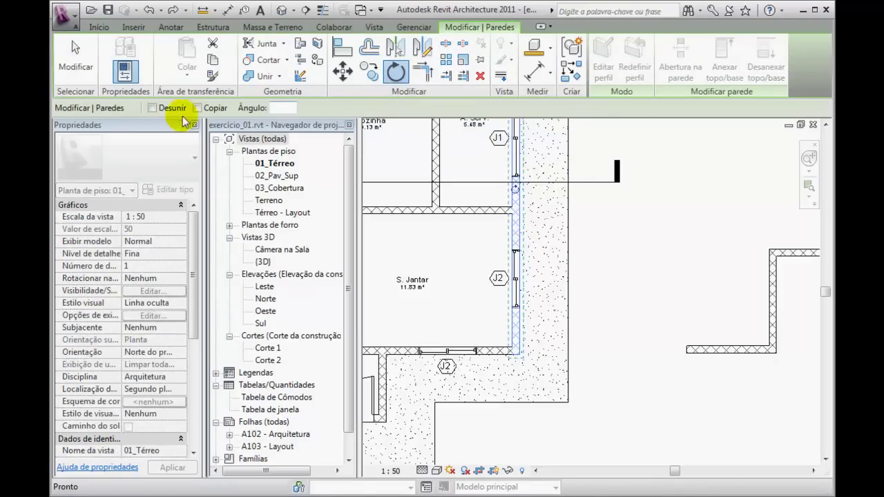
{"action": "left_click", "coordinate": [539, 243]}
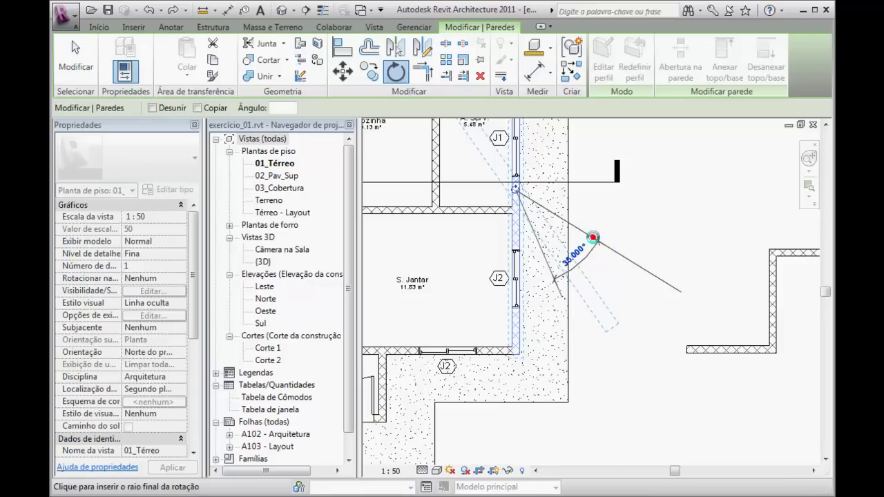
{"action": "left_click", "coordinate": [602, 239]}
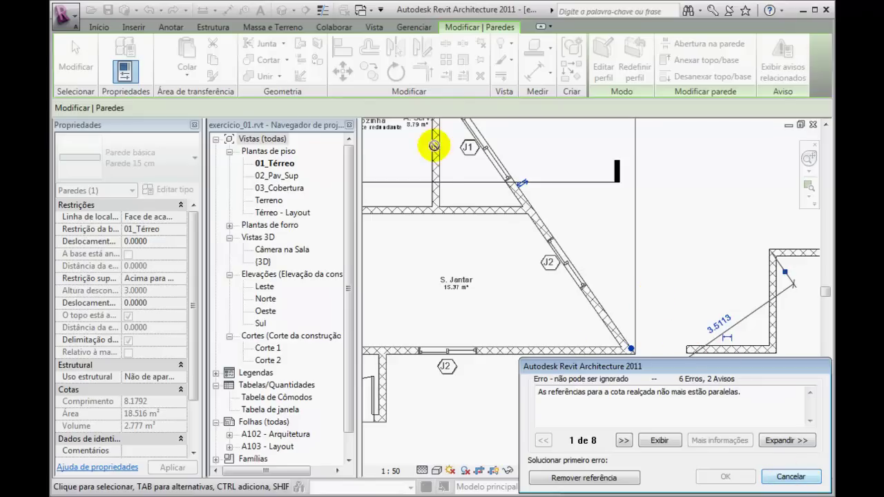
{"action": "left_click", "coordinate": [791, 476]}
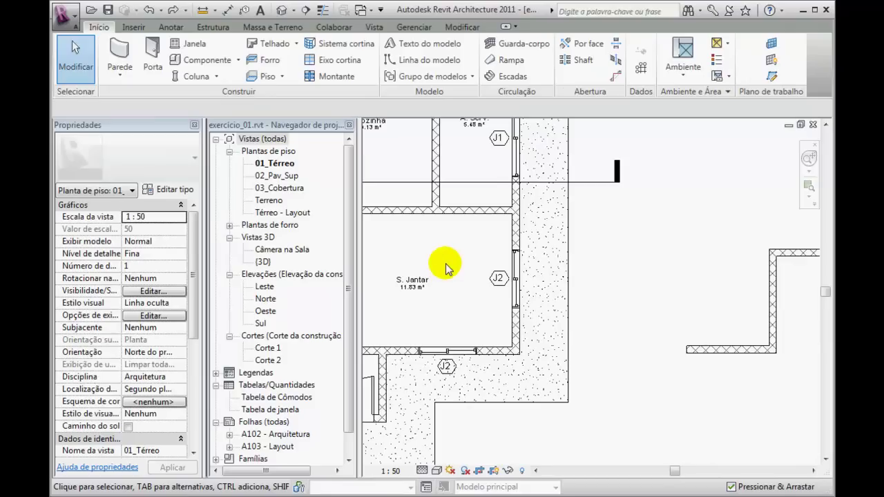
Open the Sul elevation and try to rotate the plain upper-floor wall about 56° counterclockwise around its centre
{"action": "double_click", "coordinate": [261, 323]}
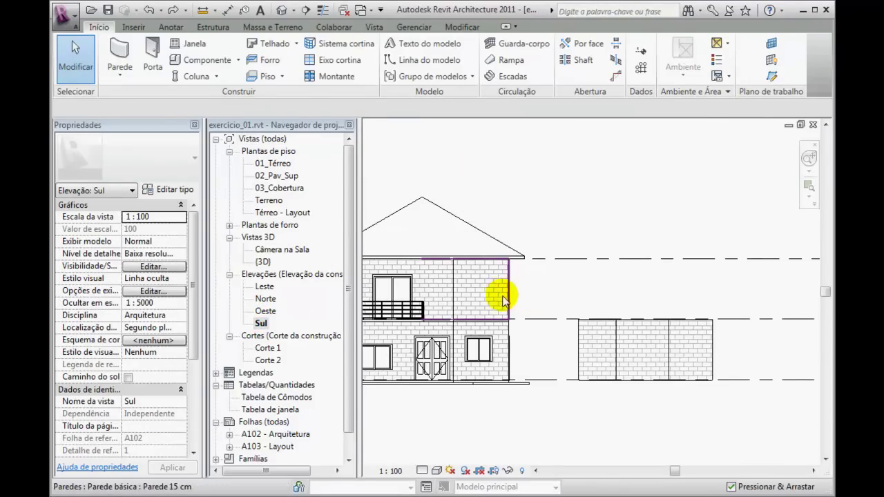
{"action": "left_click", "coordinate": [499, 297]}
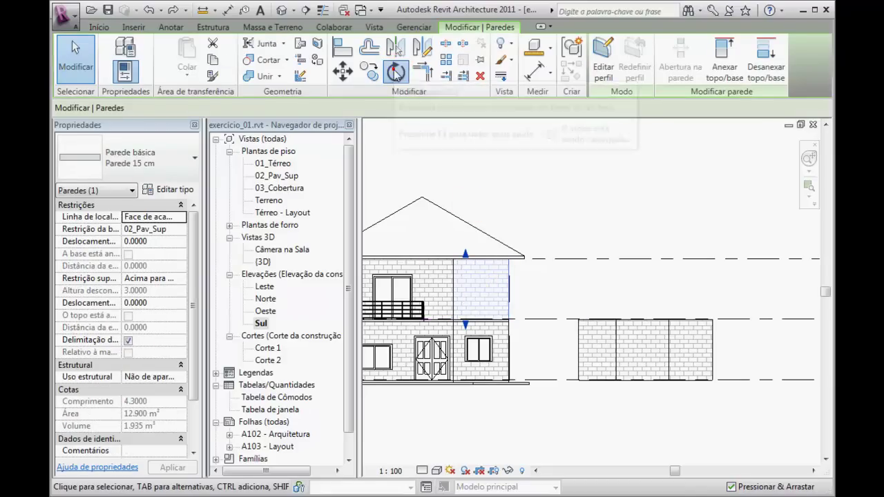
{"action": "left_click", "coordinate": [395, 71]}
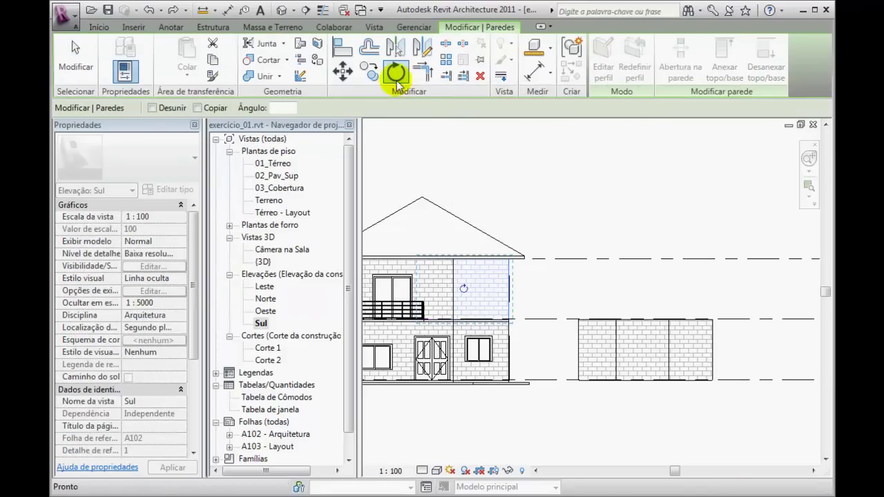
{"action": "left_click", "coordinate": [595, 290]}
{"action": "left_click", "coordinate": [531, 191]}
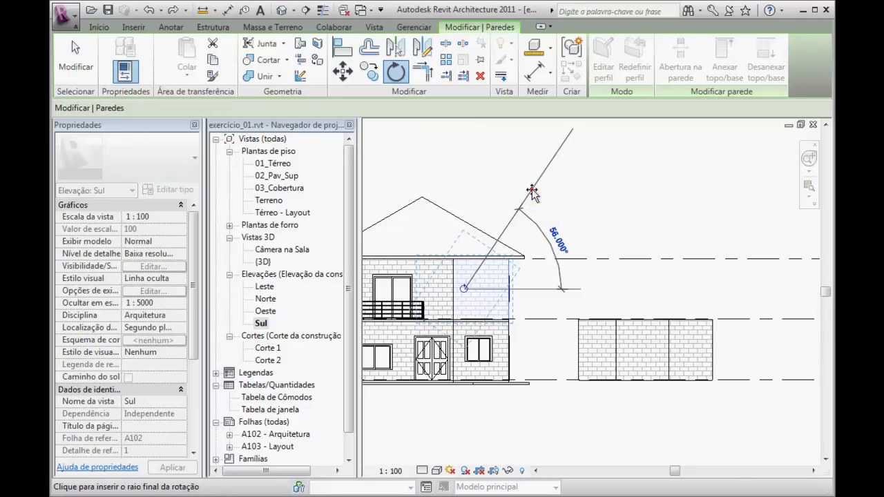
{"action": "key", "text": "Escape"}
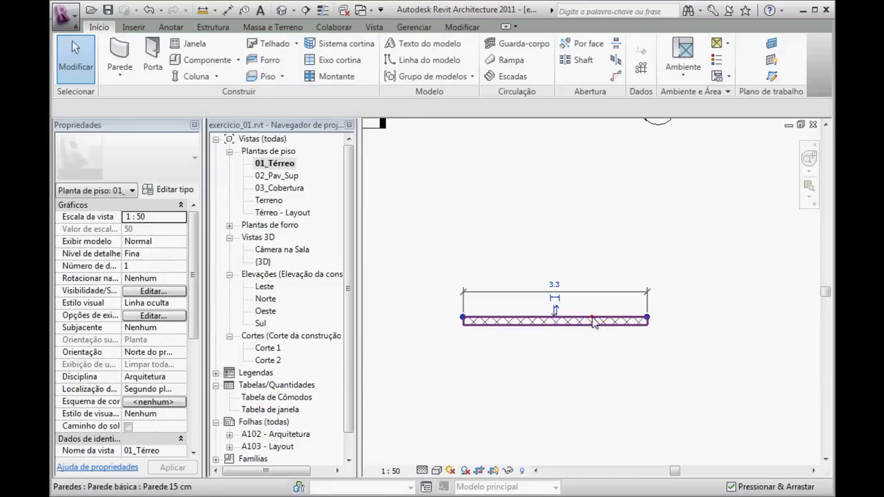
Rotate the standalone 3.3 m horizontal wall in the 01_Térreo plan about 41° counterclockwise around its centre
{"action": "left_click", "coordinate": [592, 321]}
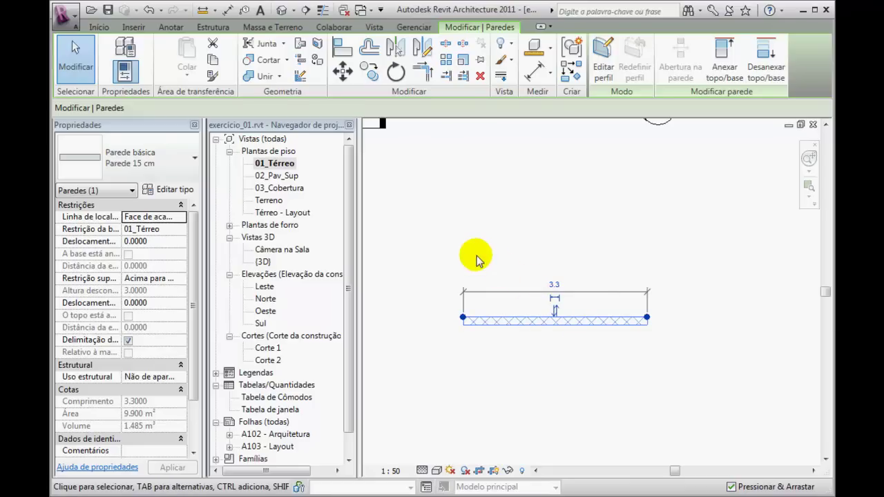
{"action": "left_click", "coordinate": [395, 71]}
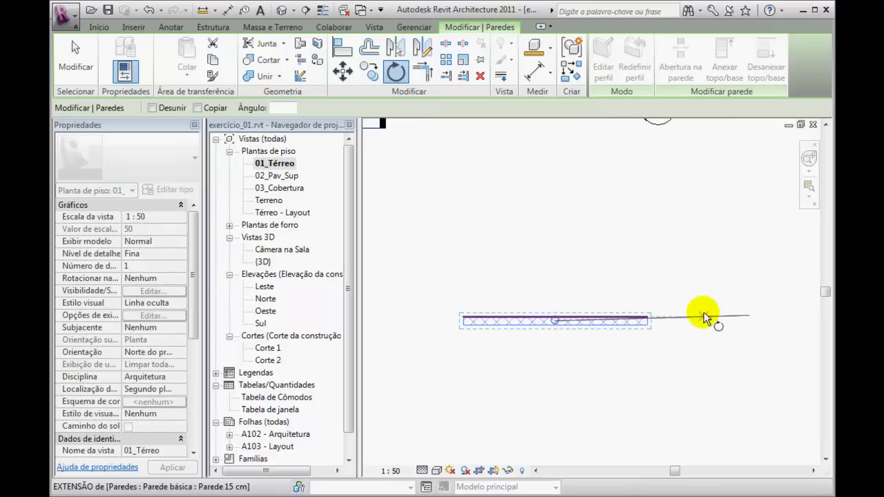
{"action": "left_click", "coordinate": [707, 320]}
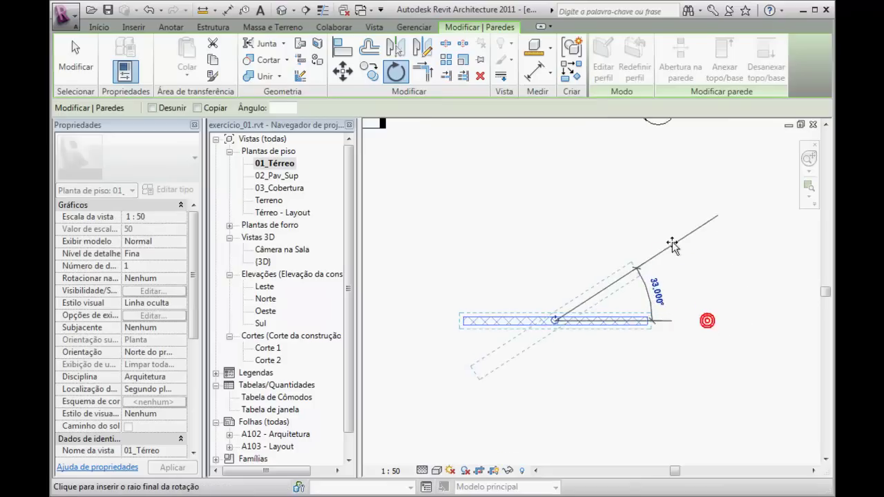
{"action": "left_click", "coordinate": [659, 231]}
{"action": "left_click", "coordinate": [698, 368]}
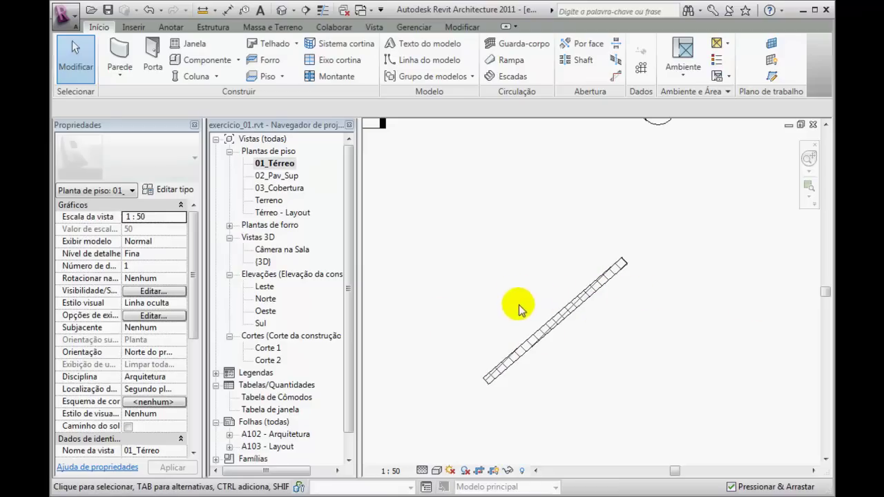
Set the rotated wall's angle to the horizontal to exactly 45° through its temporary angular dimension
{"action": "left_click", "coordinate": [584, 298]}
{"action": "left_click", "coordinate": [584, 298]}
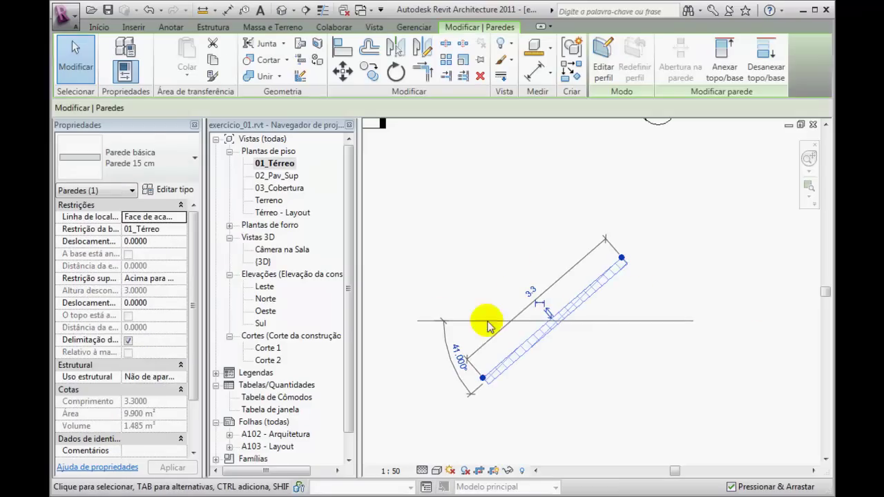
{"action": "left_click", "coordinate": [459, 361]}
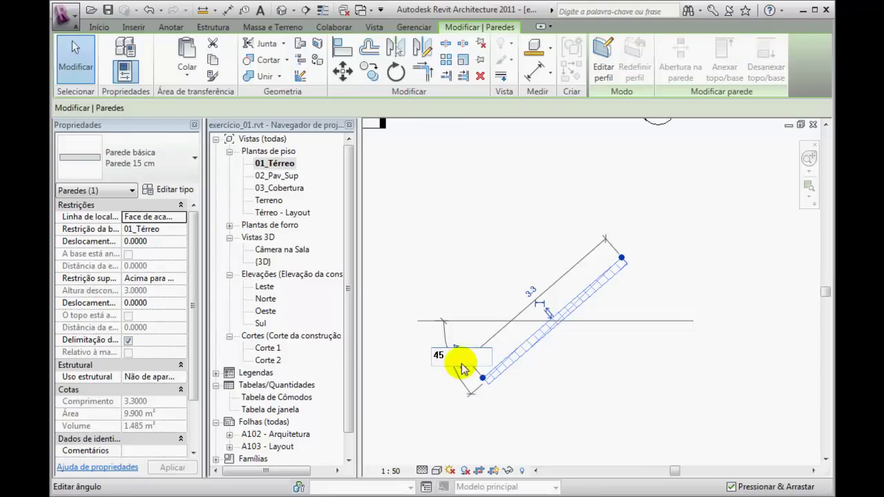
{"action": "key", "text": "Return"}
{"action": "left_click", "coordinate": [587, 363]}
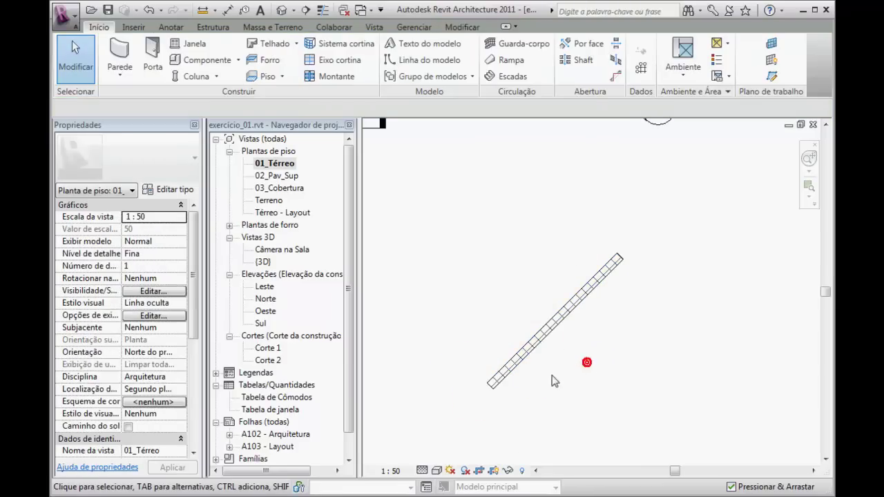
Draw a diagonal wall about 3.7 m long at 45°, parallel to and above the rotated wall, and check its temporary dimensions
{"action": "left_click", "coordinate": [120, 56]}
{"action": "left_click", "coordinate": [437, 304]}
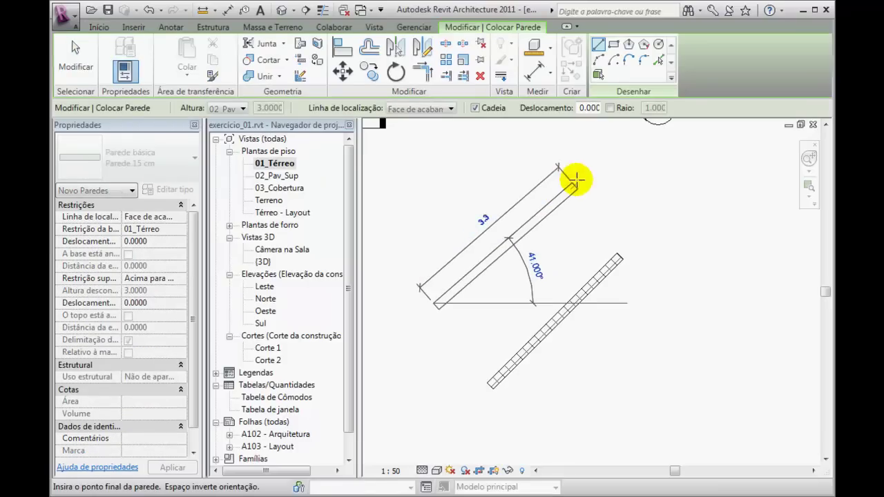
{"action": "left_click", "coordinate": [581, 156]}
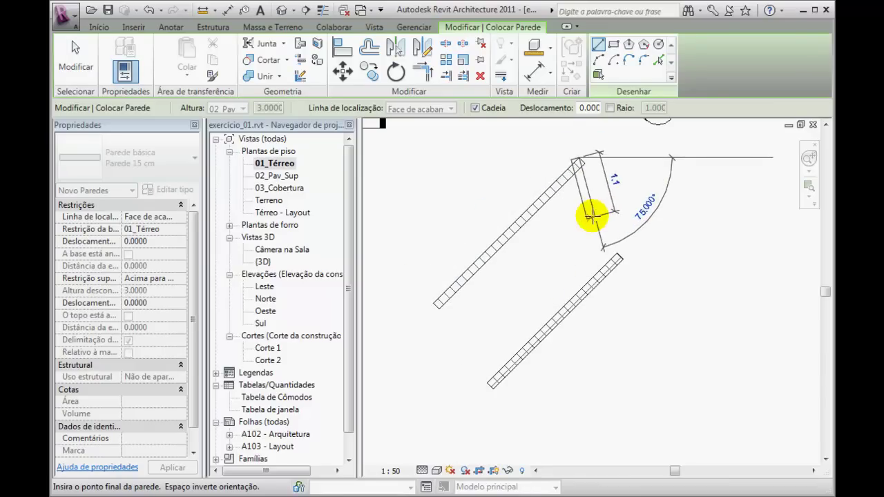
{"action": "key", "text": "Escape"}
{"action": "key", "text": "Escape"}
{"action": "left_click", "coordinate": [72, 69]}
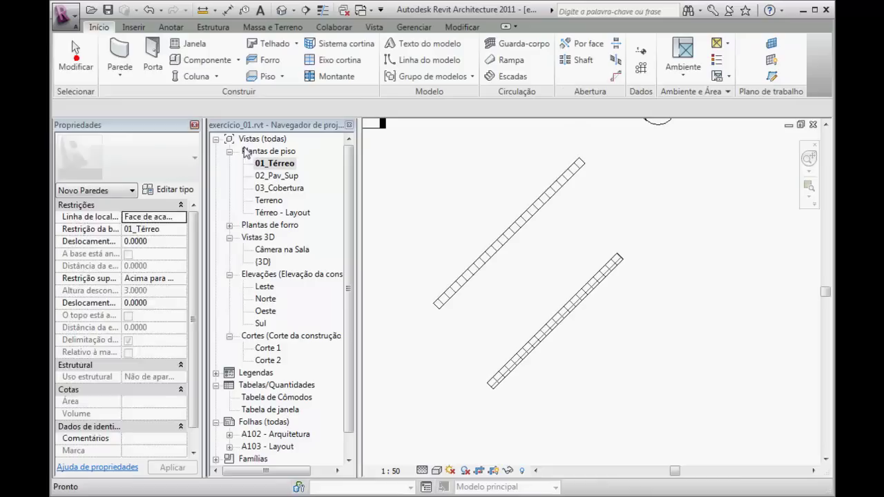
{"action": "left_click", "coordinate": [522, 219]}
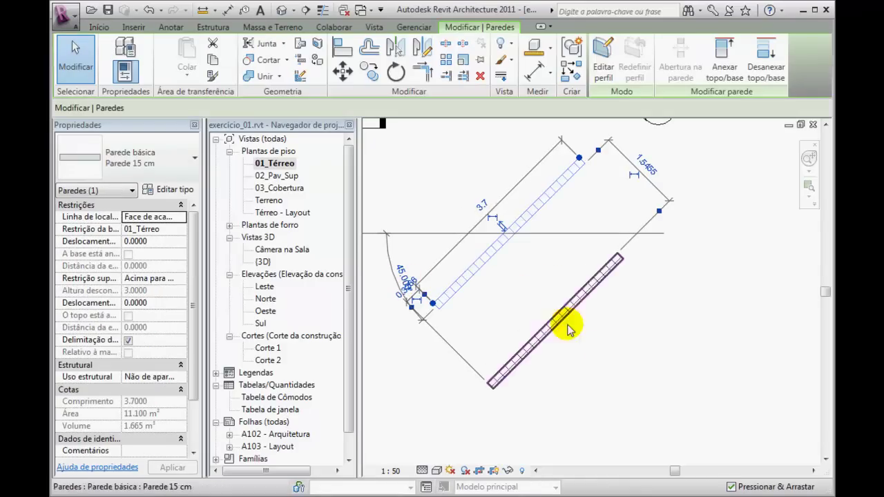
{"action": "left_click", "coordinate": [670, 359]}
Draw a vertical wall about 2.5 m long beside the two diagonal walls and select it to check its temporary dimensions
{"action": "left_click", "coordinate": [119, 55]}
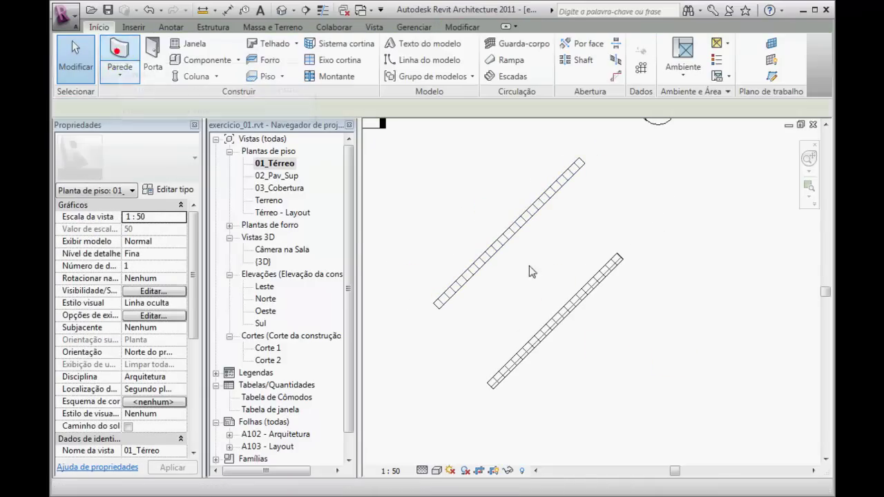
{"action": "left_click", "coordinate": [683, 245]}
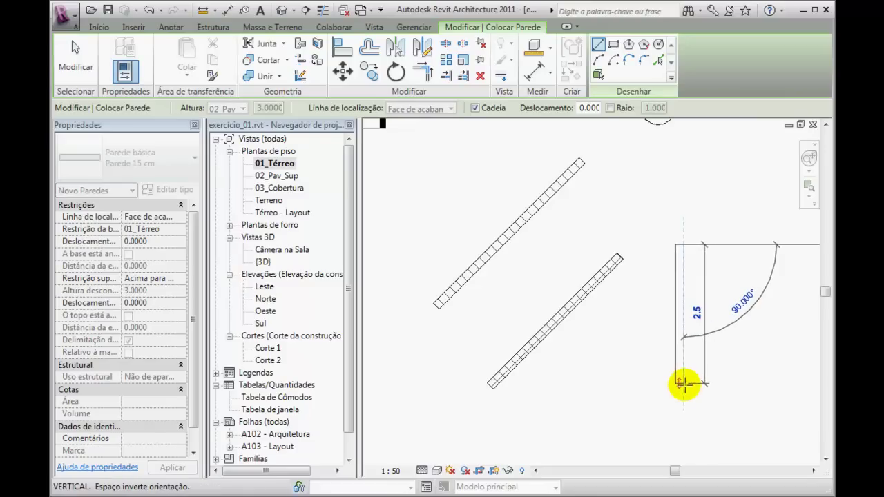
{"action": "left_click", "coordinate": [680, 383]}
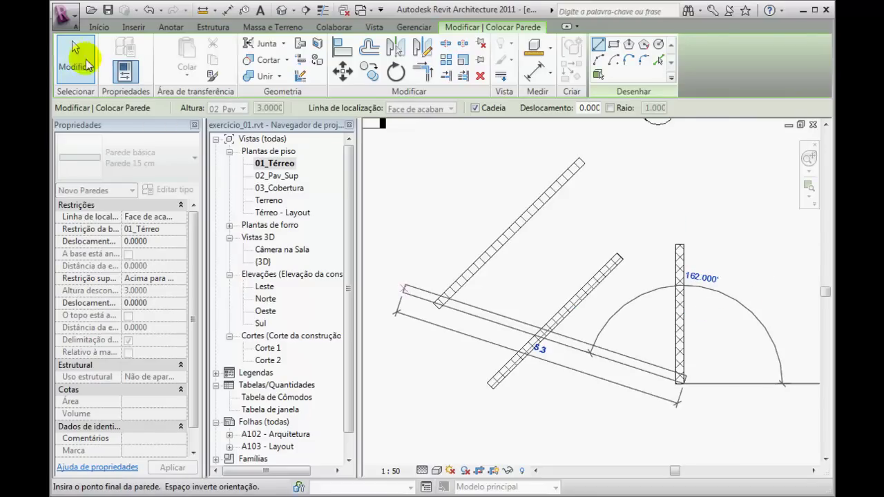
{"action": "left_click", "coordinate": [76, 58]}
{"action": "left_click", "coordinate": [691, 336]}
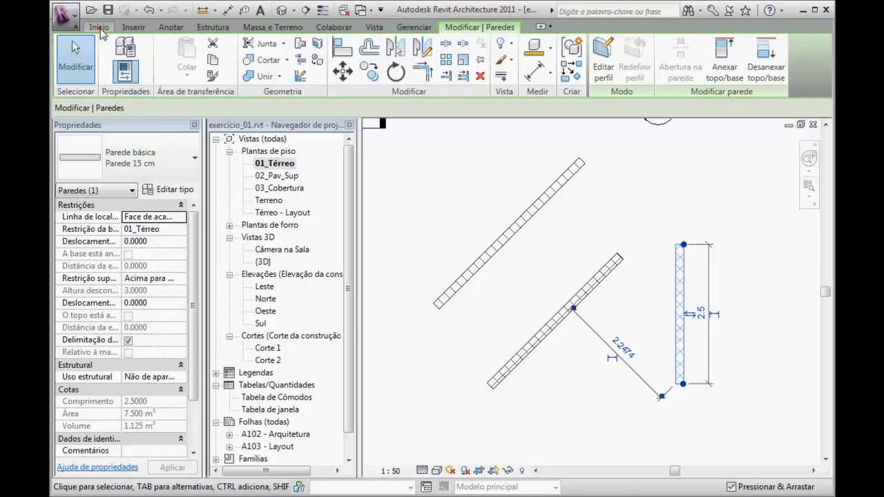
{"action": "left_click", "coordinate": [99, 27]}
{"action": "left_click", "coordinate": [124, 54]}
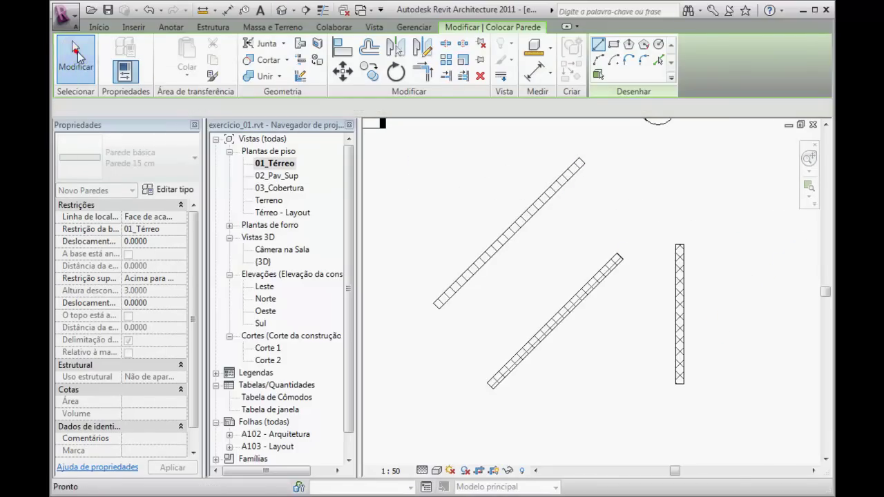
{"action": "left_click", "coordinate": [76, 52]}
{"action": "left_click", "coordinate": [677, 307]}
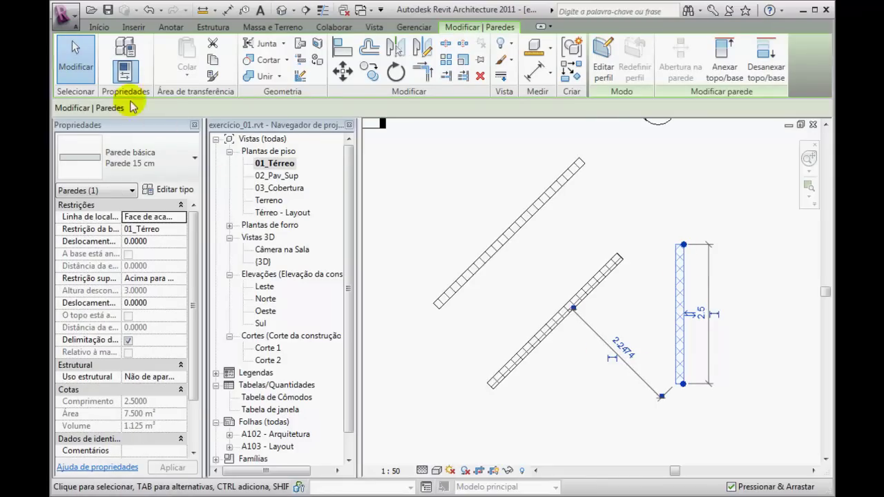
{"action": "left_click", "coordinate": [77, 59]}
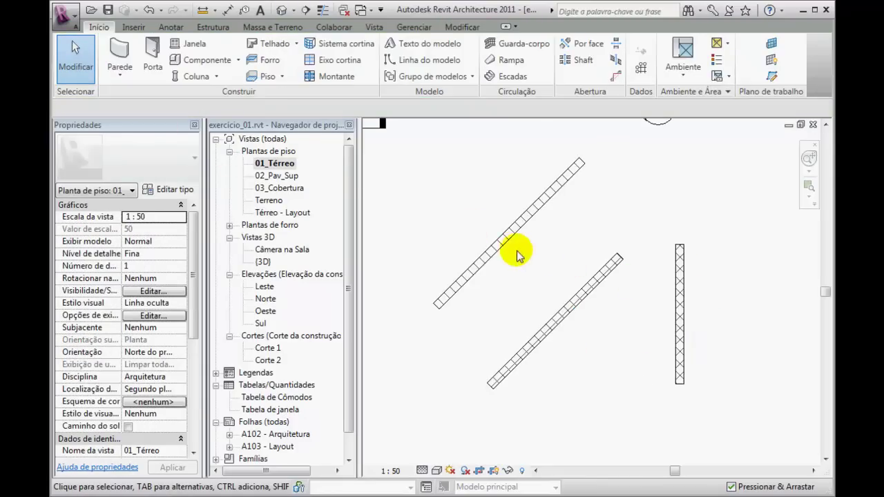
{"action": "left_click", "coordinate": [447, 181]}
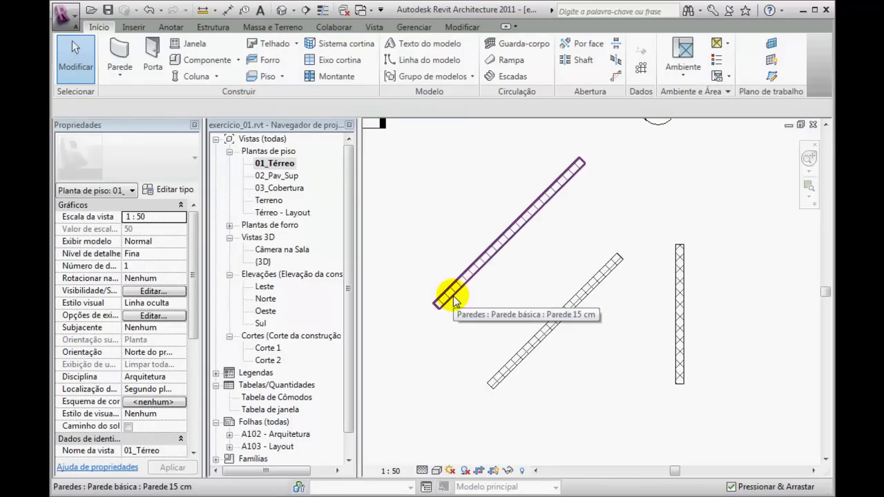